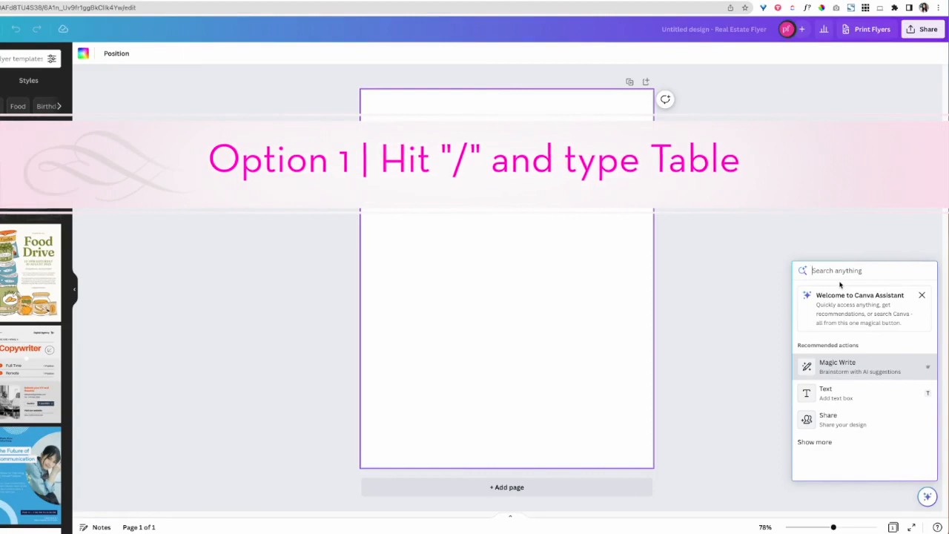
text(table)
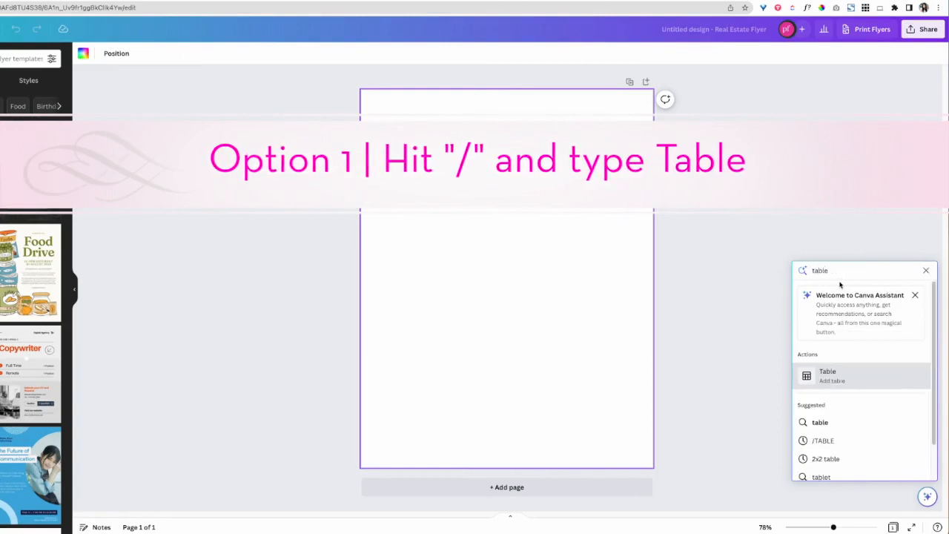
click(883, 378)
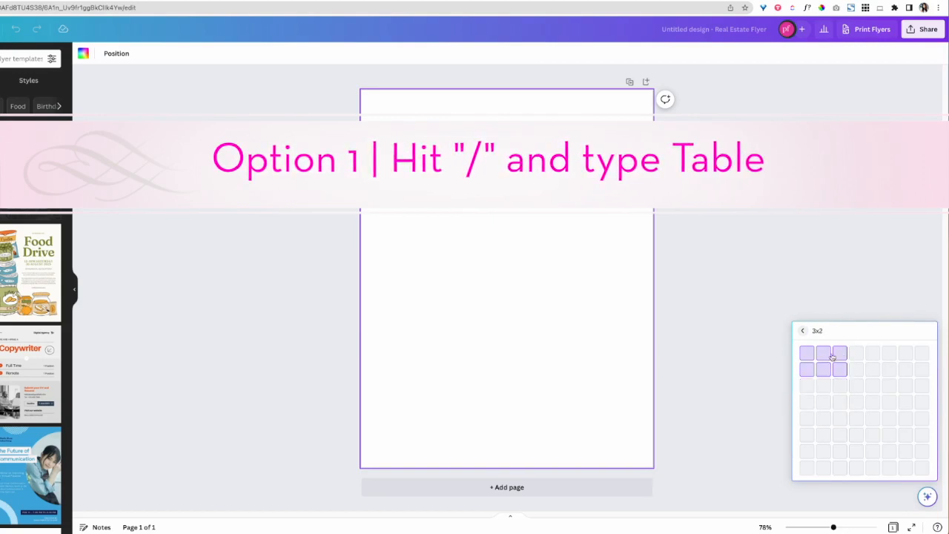
click(805, 332)
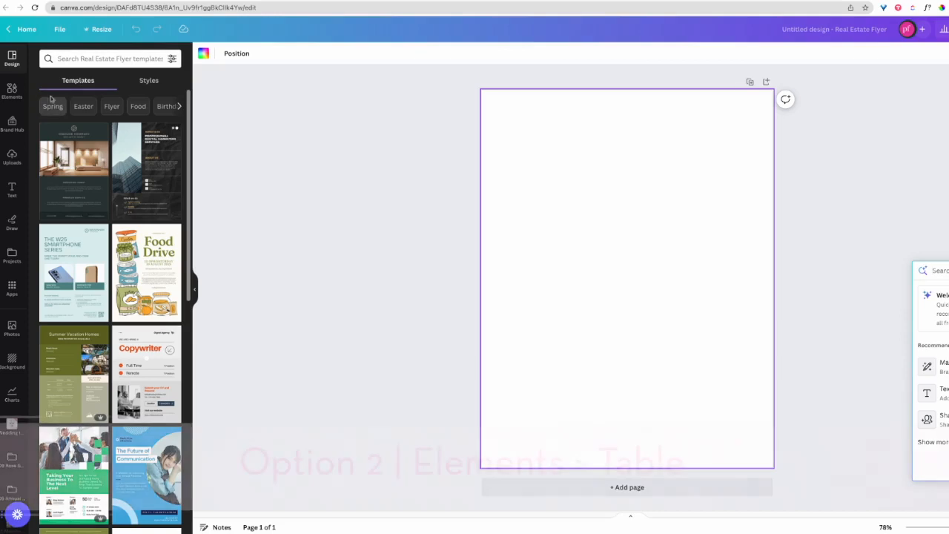
- Insert a plain table with three columns and five rows and enlarge it across nearly the full width of the page's upper part
click(12, 90)
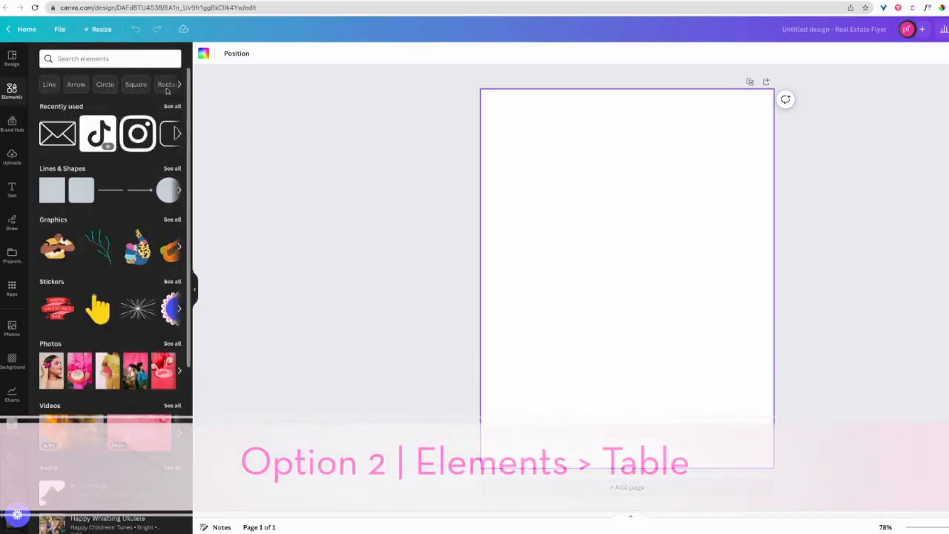
click(179, 84)
click(179, 84)
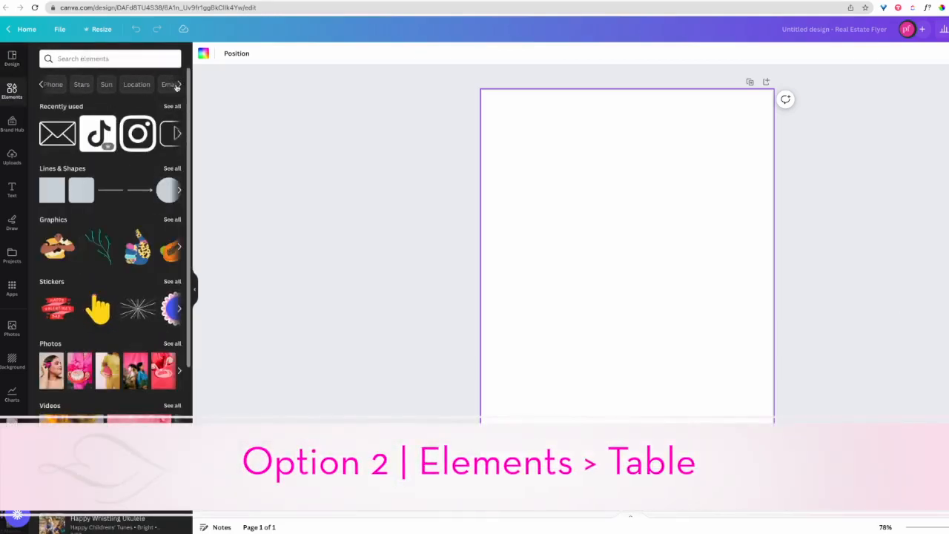
click(45, 85)
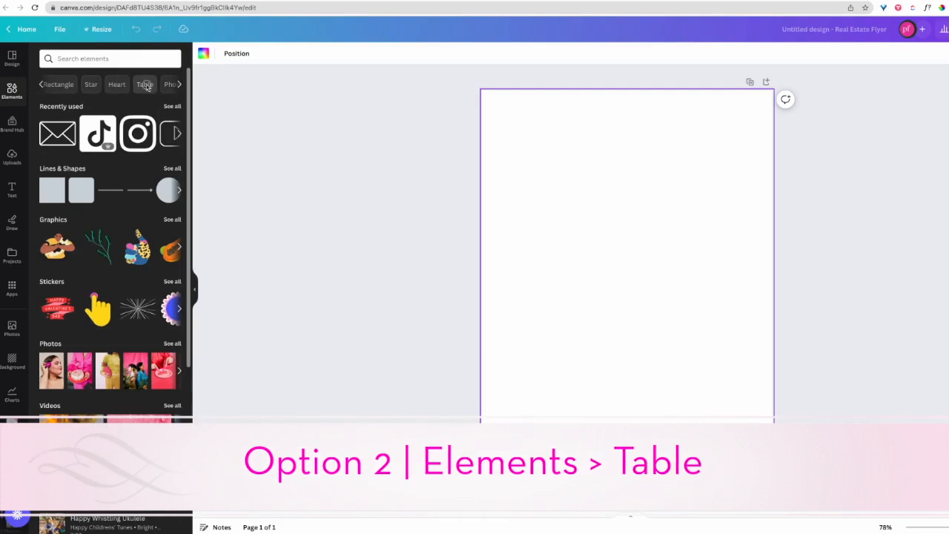
click(143, 85)
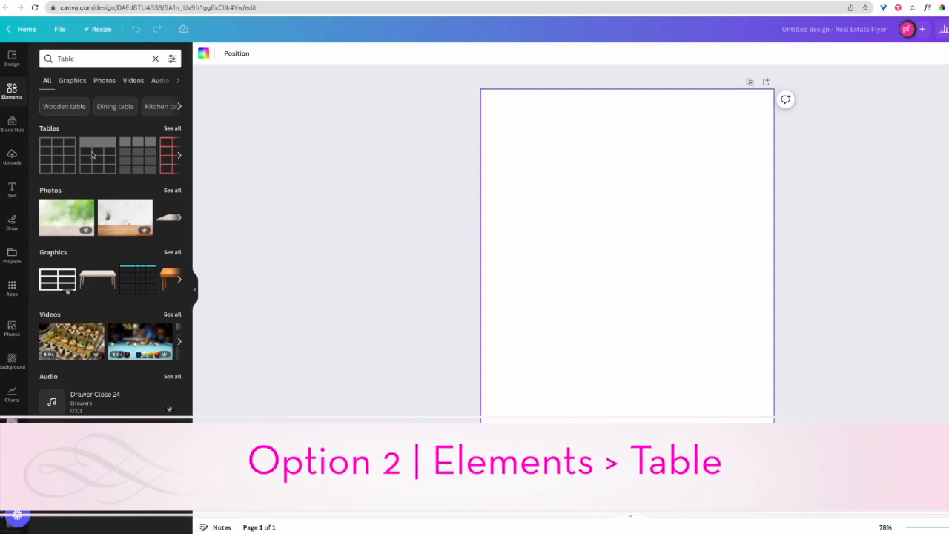
click(57, 156)
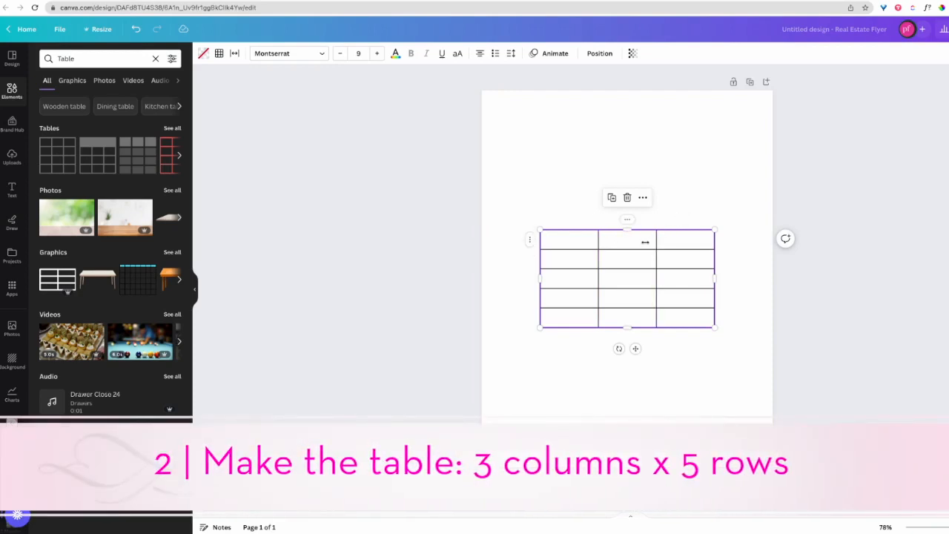
drag(645, 245, 599, 117)
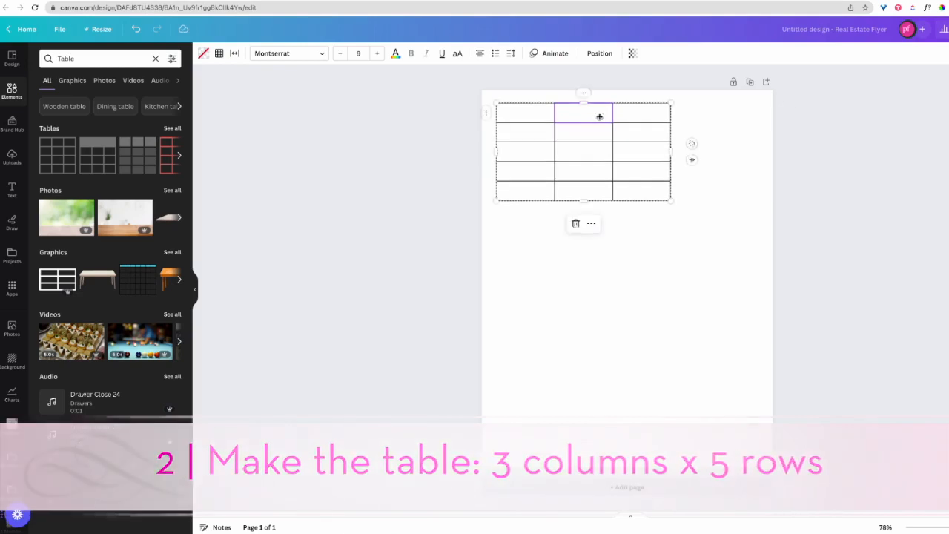
drag(672, 200, 762, 244)
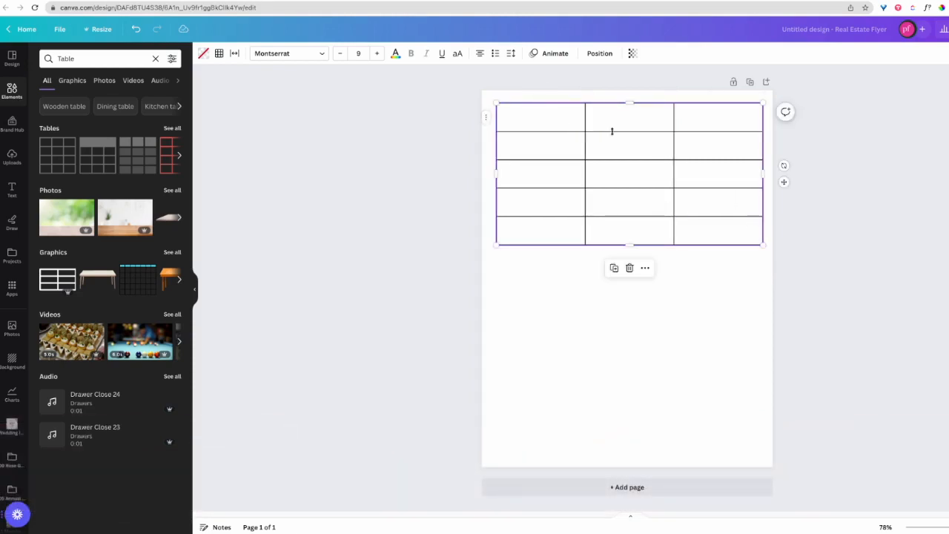
- Resize the table's rows unevenly, with short first and third rows, a taller last row and a table height of about 4.3
drag(617, 128, 618, 119)
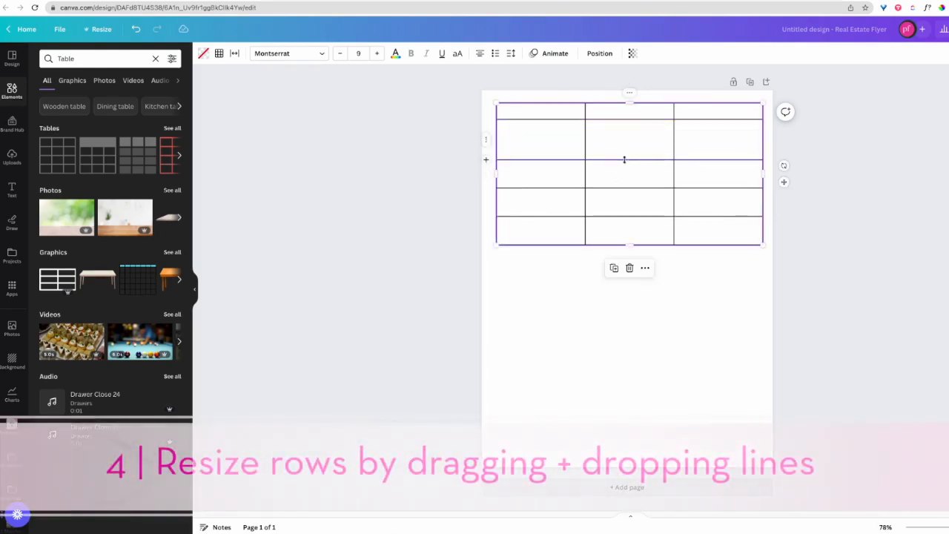
drag(625, 160, 624, 152)
drag(632, 188, 629, 167)
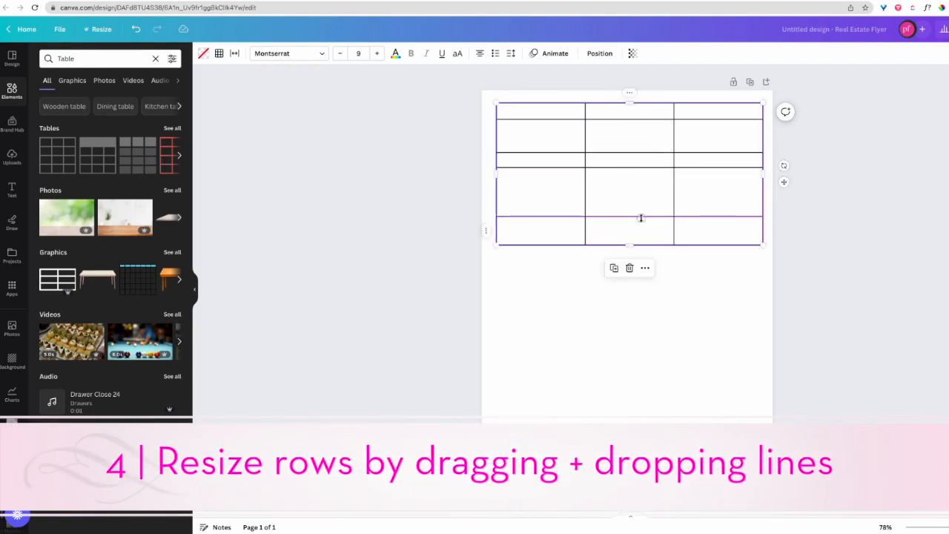
drag(642, 218, 643, 200)
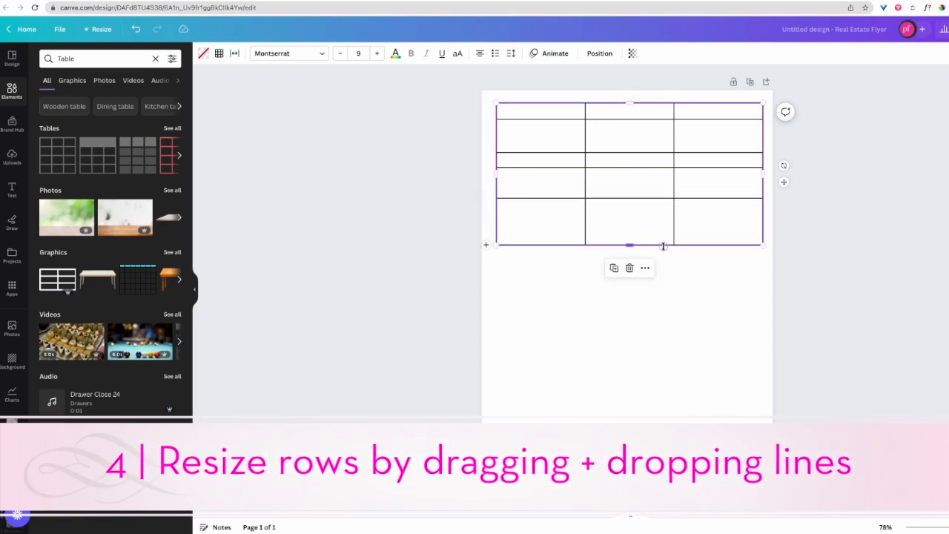
drag(663, 245, 663, 250)
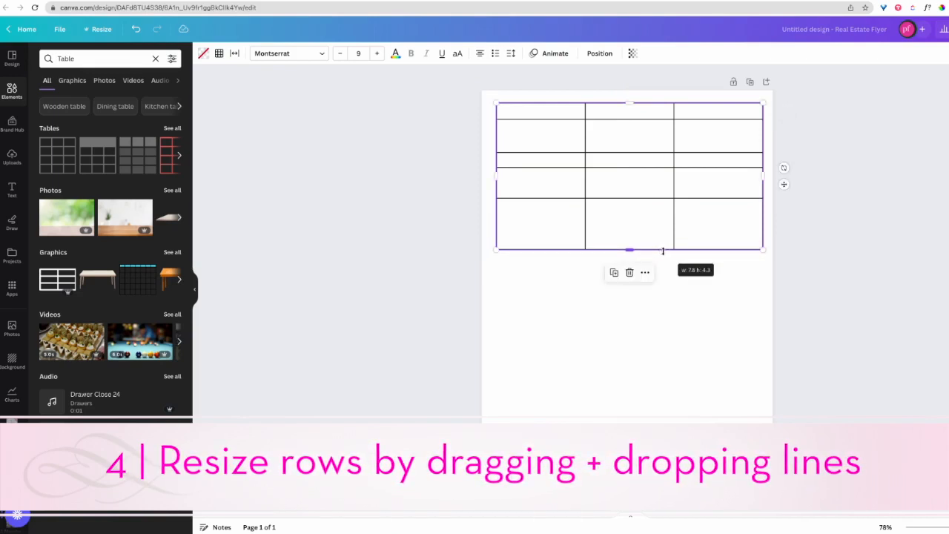
- Enter Monday, Tuesday and Wednesday as the headings in the table's first row
click(533, 113)
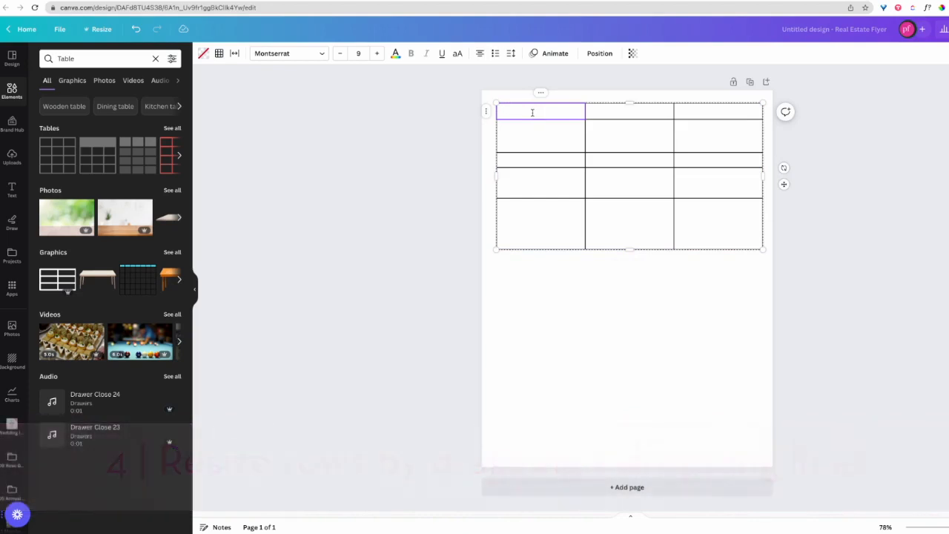
text(Monday)
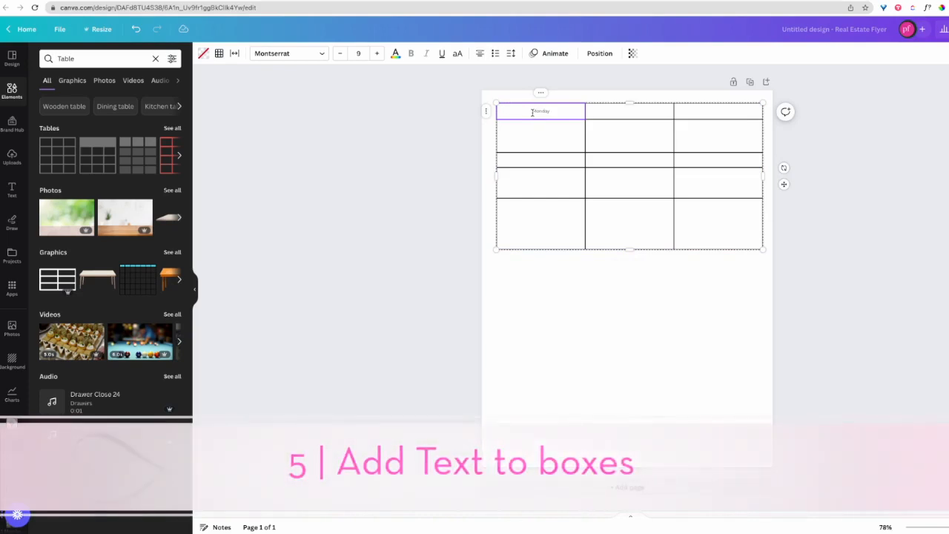
key(Tab)
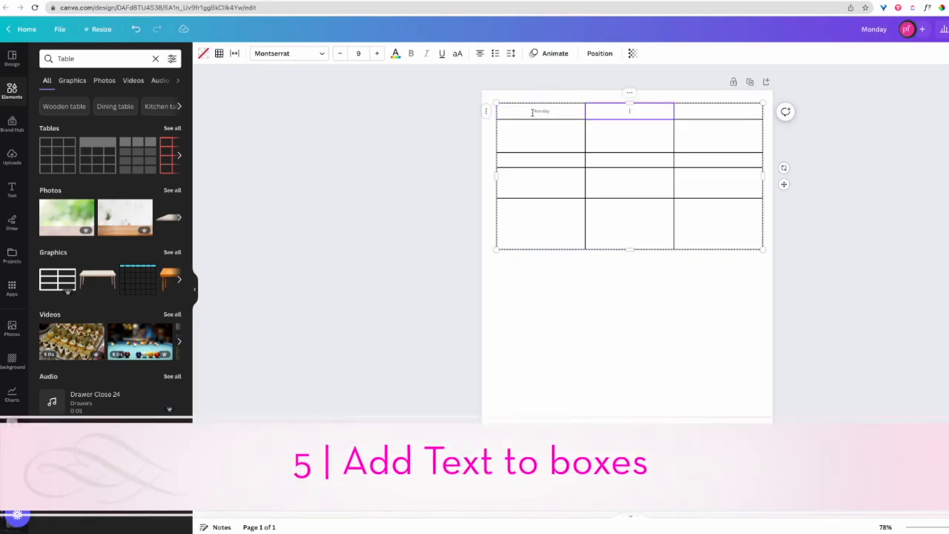
key(Tab)
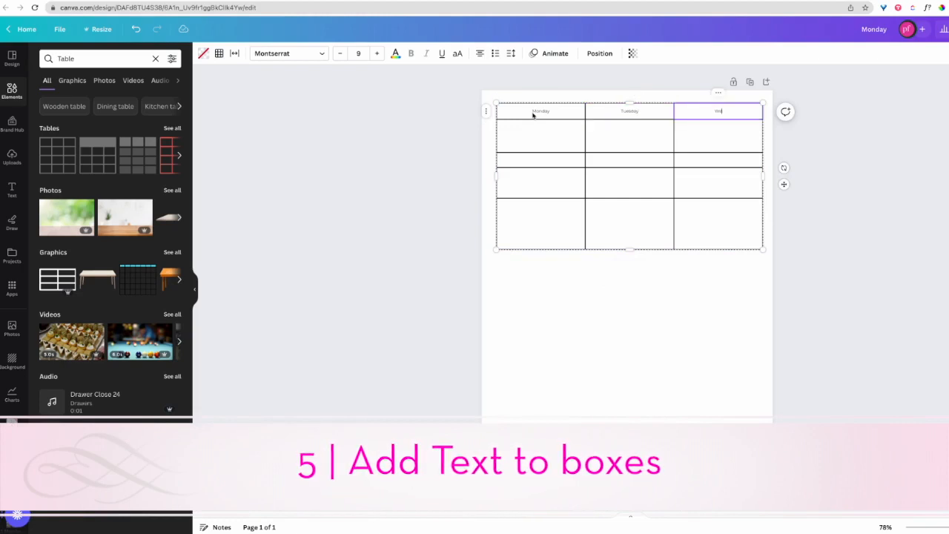
text(Wednesday)
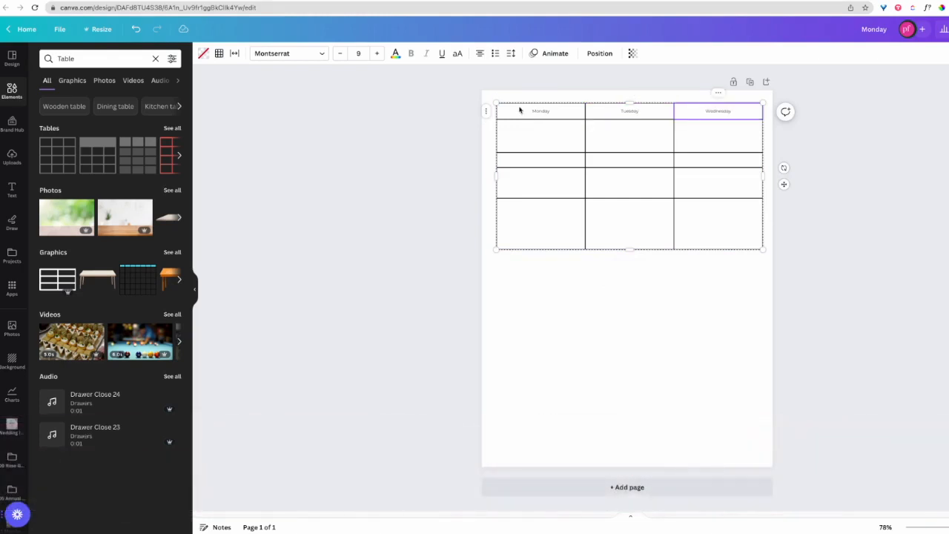
- Set the Monday heading in Gotham Medium Regular and uppercase
double_click(544, 114)
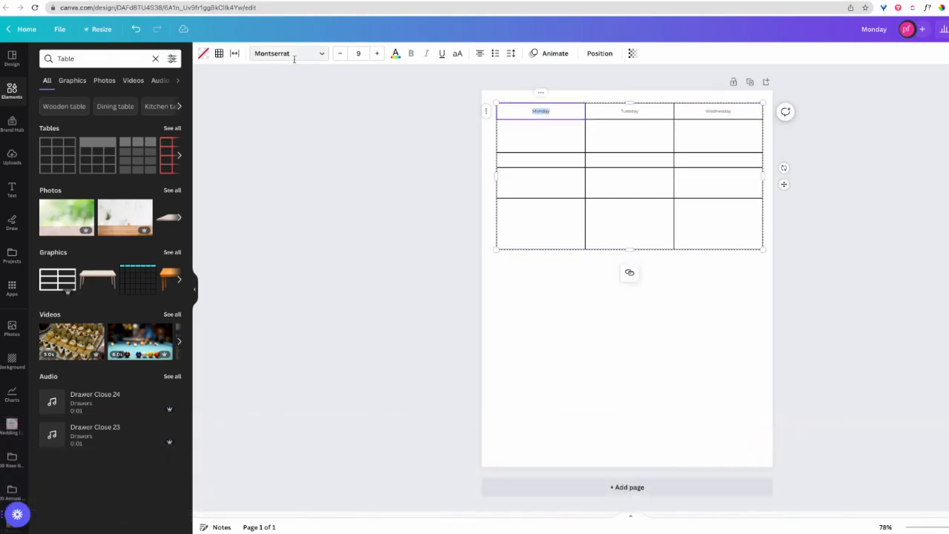
click(323, 56)
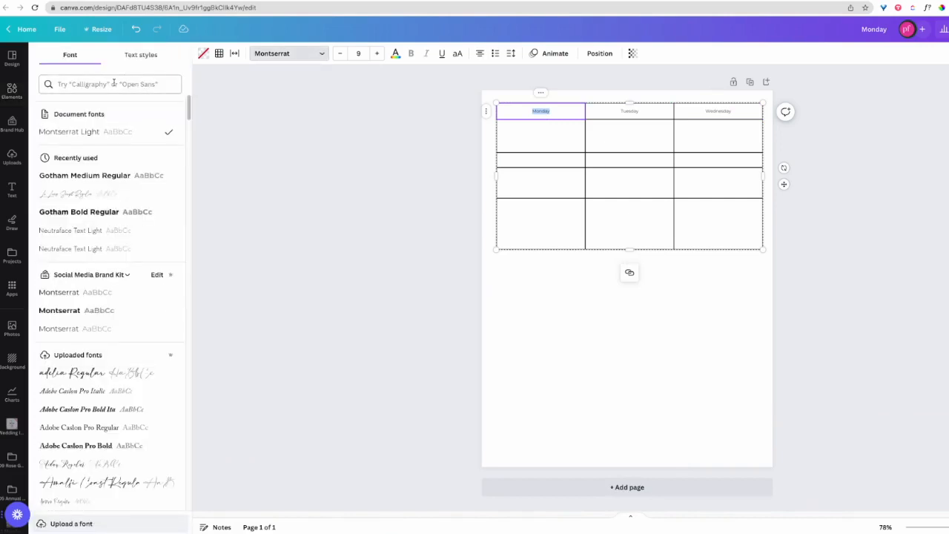
click(83, 180)
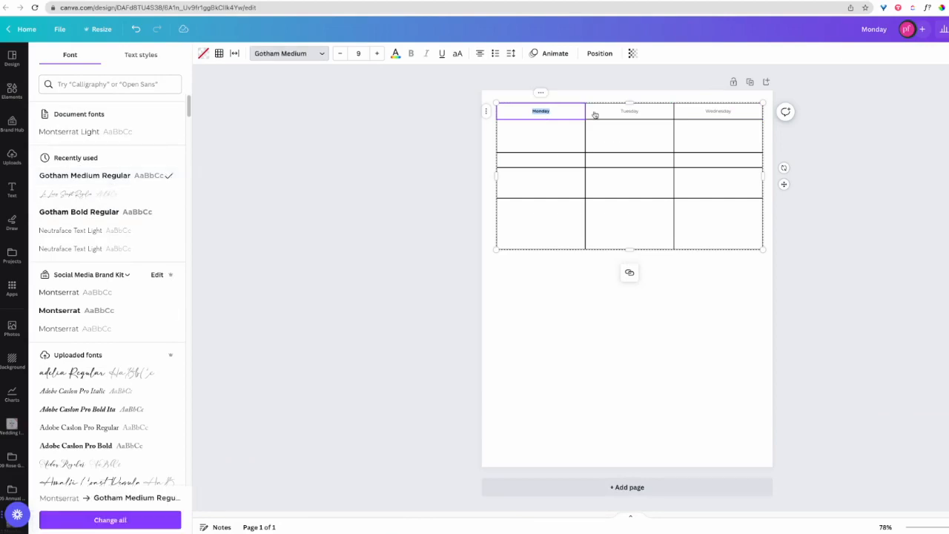
click(458, 55)
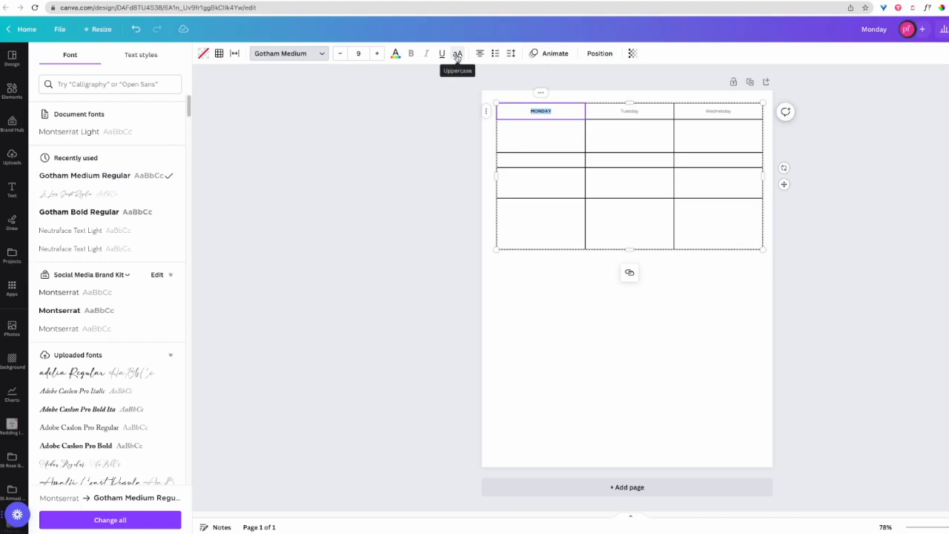
click(456, 58)
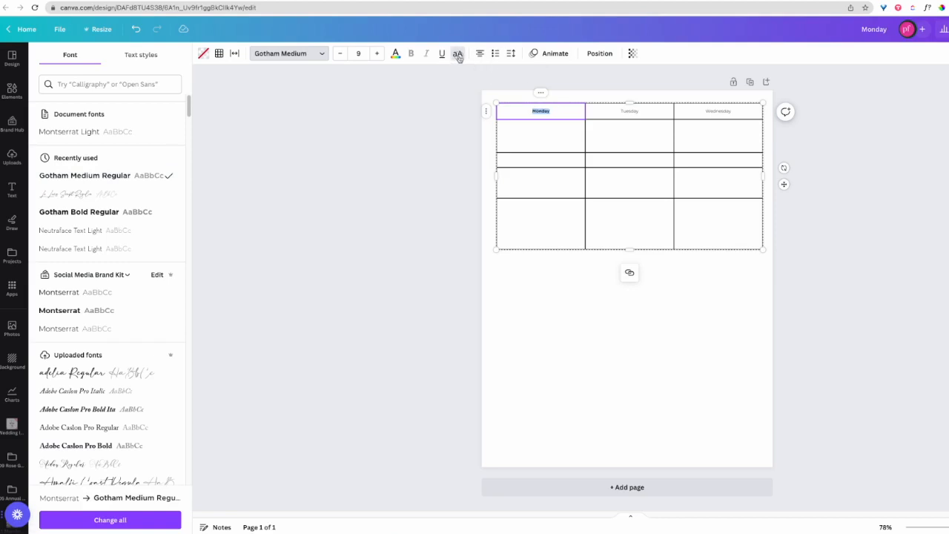
click(458, 58)
click(459, 58)
- Set the Tuesday and Wednesday headings in Gotham Medium Regular and uppercase
click(633, 113)
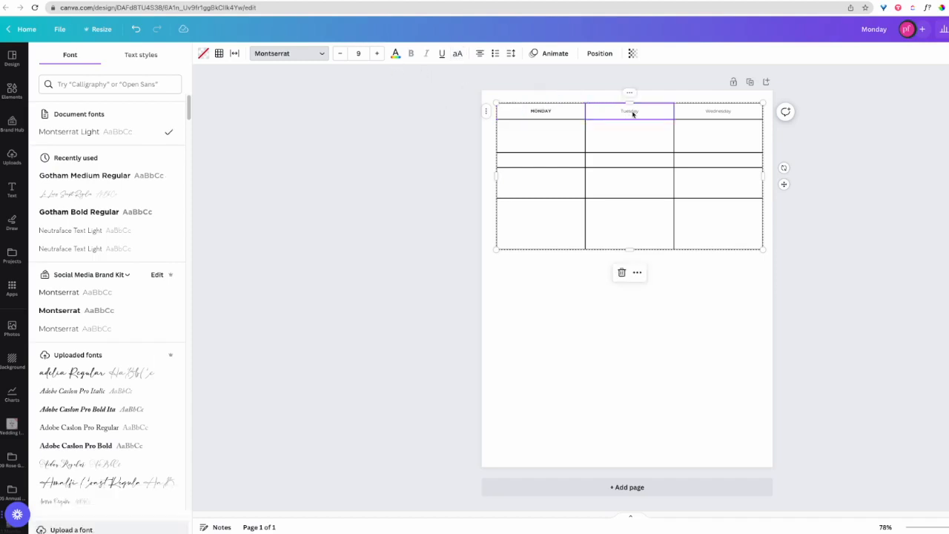
click(633, 113)
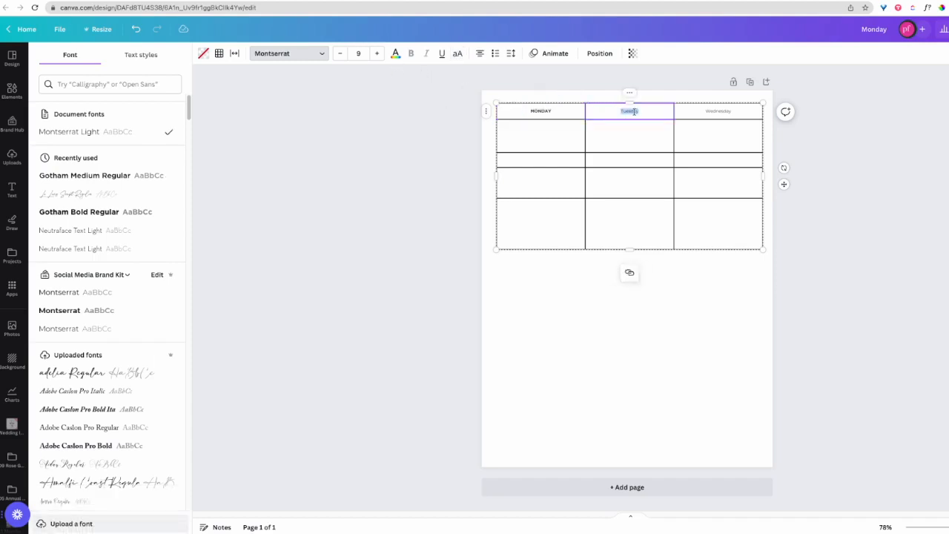
click(104, 176)
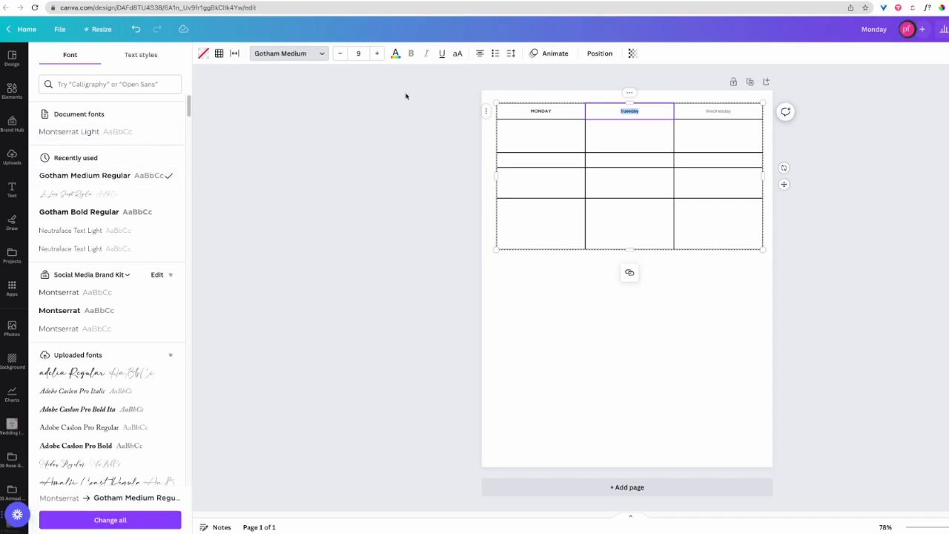
click(457, 54)
double_click(712, 114)
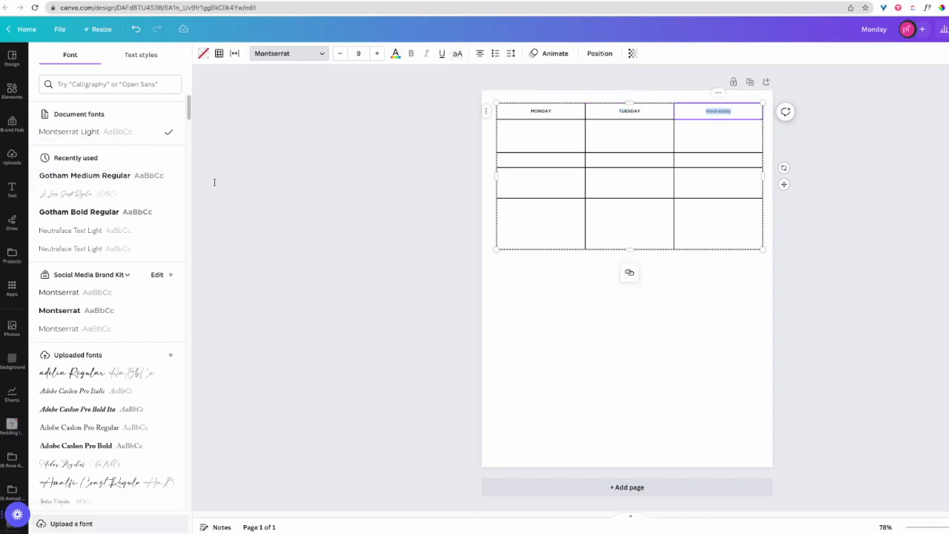
click(122, 175)
click(457, 53)
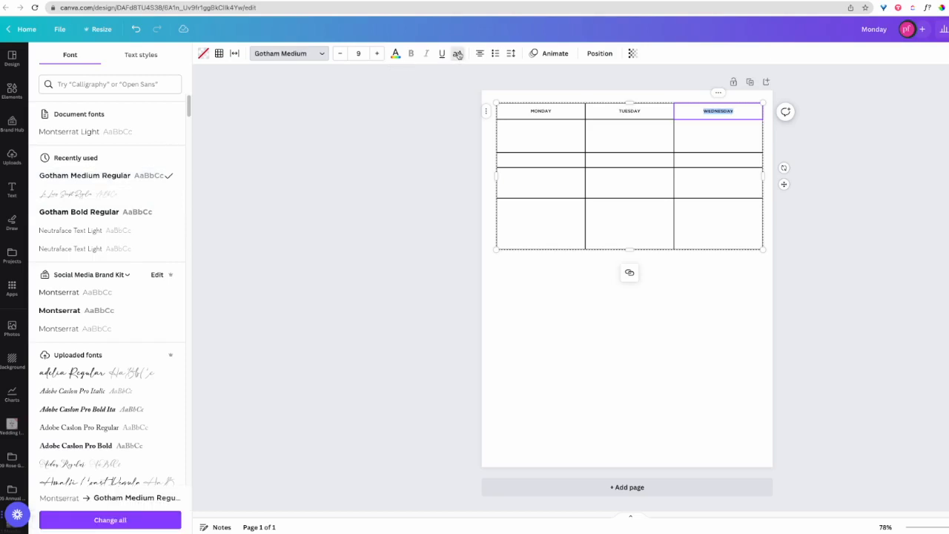
- Fill the Monday header cell with the brand kit's dark navy and make its text white
double_click(521, 112)
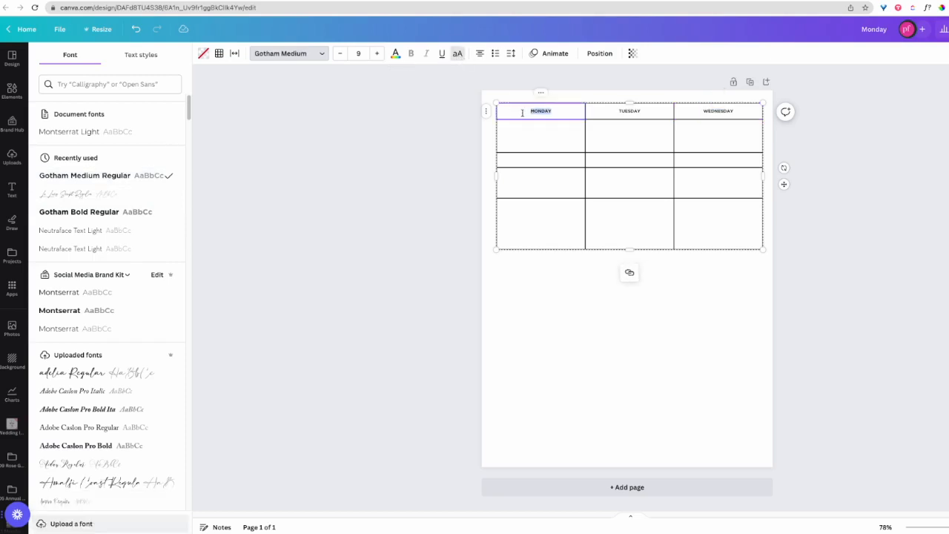
click(570, 112)
click(511, 114)
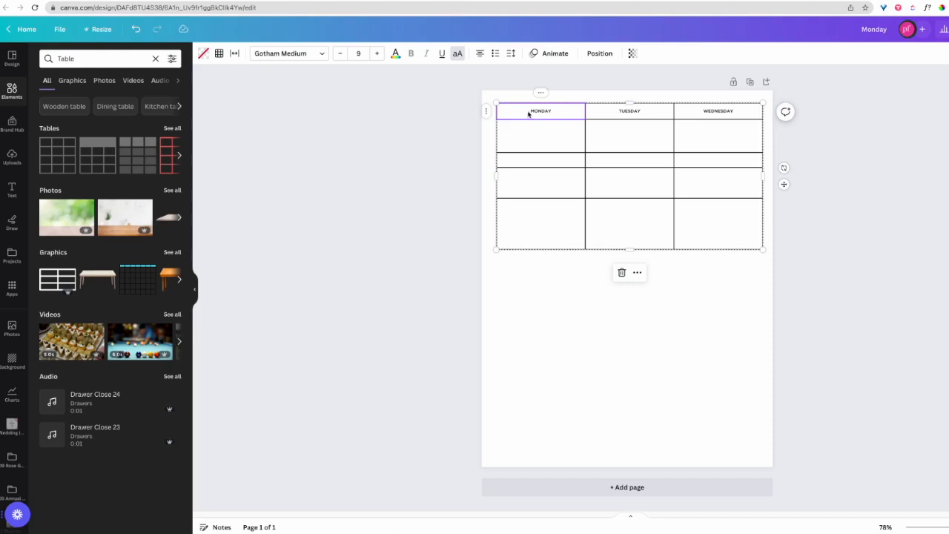
click(203, 55)
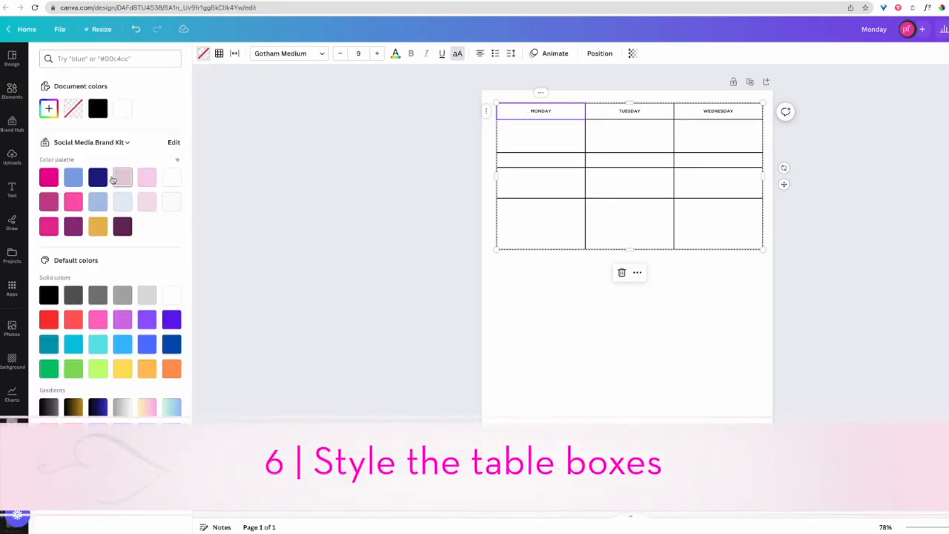
click(97, 179)
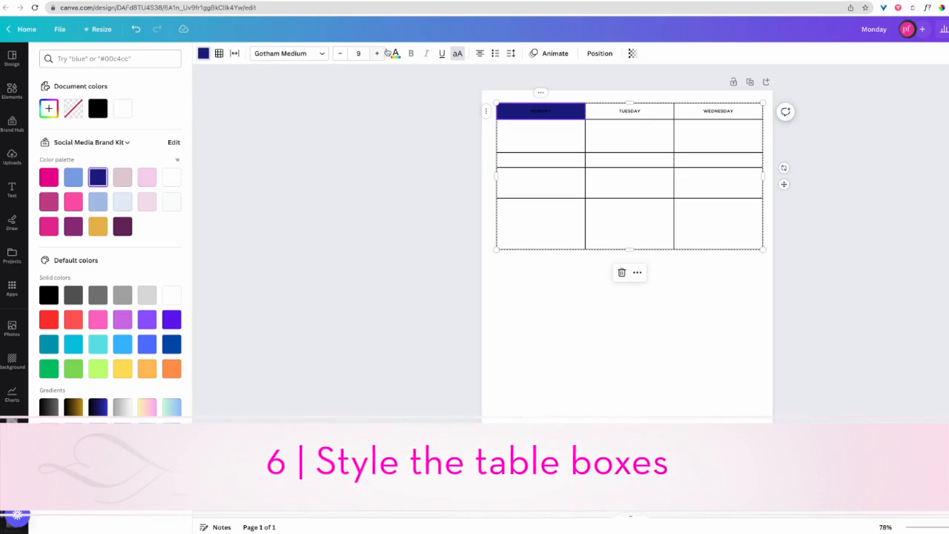
click(395, 53)
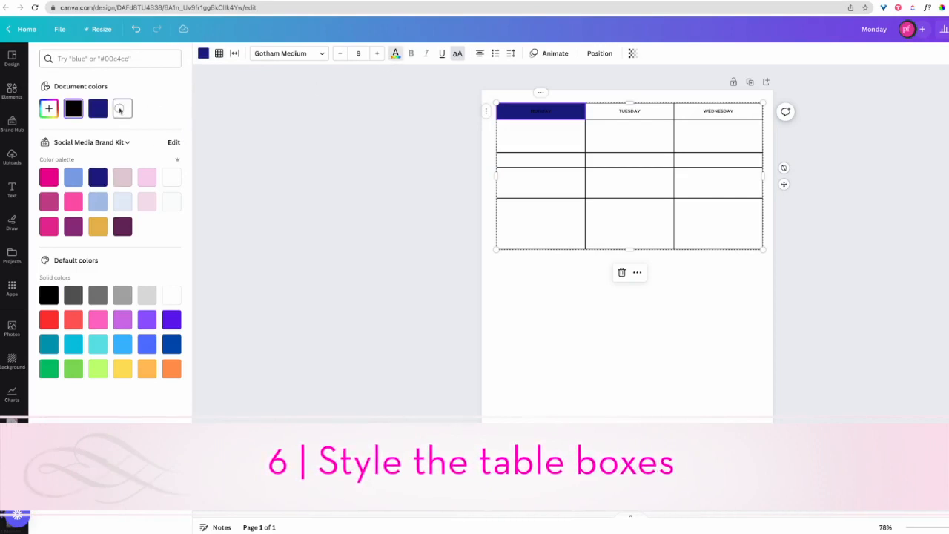
click(123, 108)
- Fill the Tuesday and Wednesday header cells with dark navy and make their text white
click(634, 111)
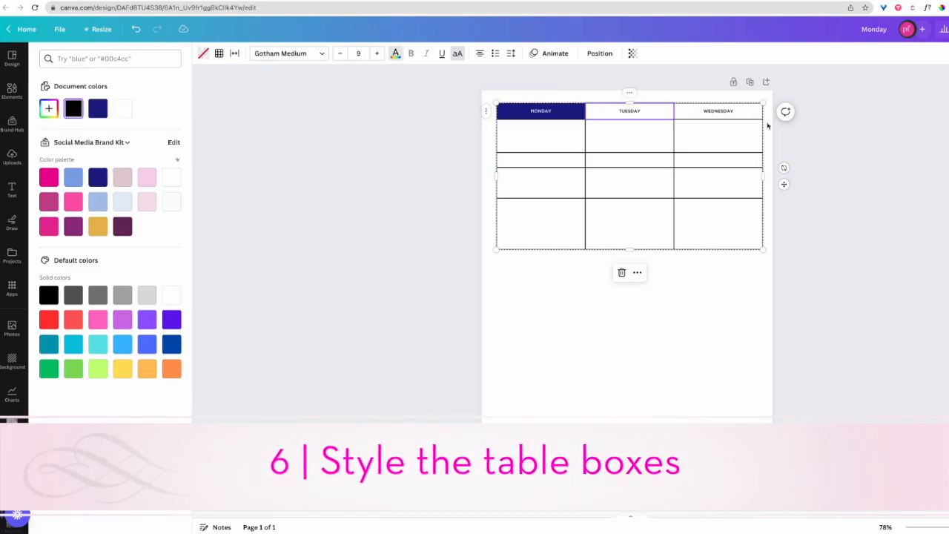
drag(689, 113, 615, 111)
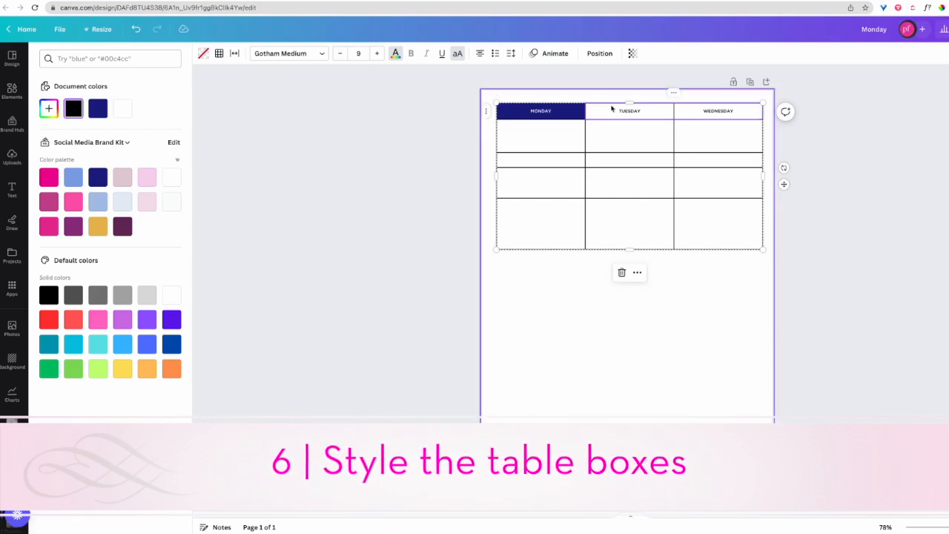
click(98, 108)
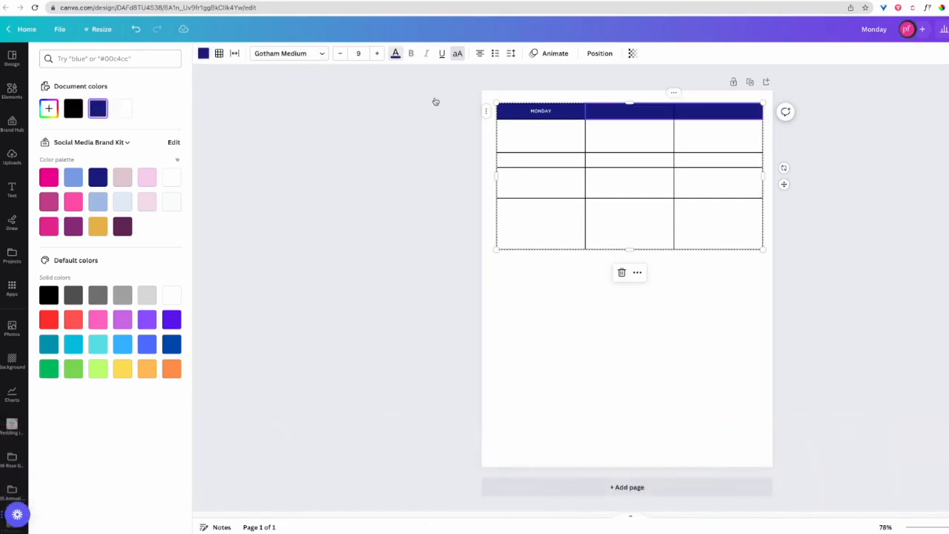
click(122, 109)
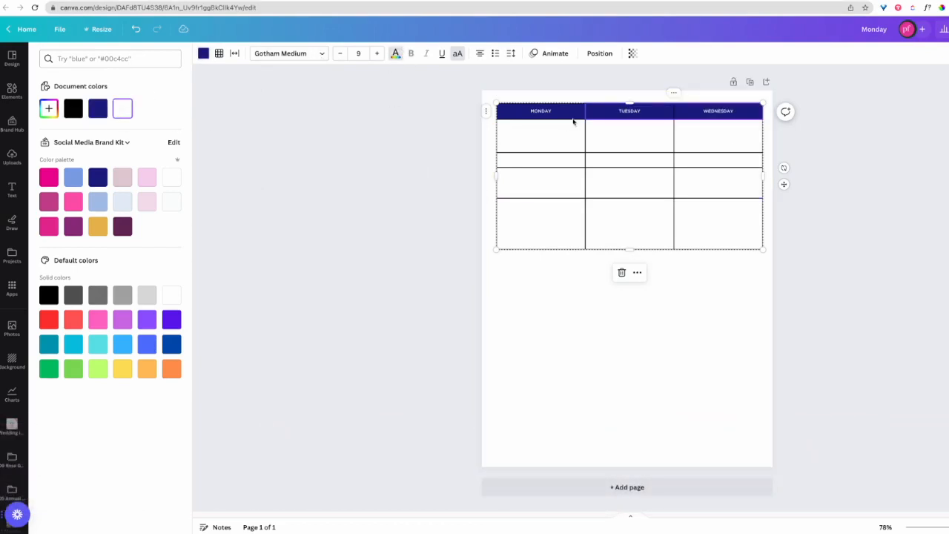
- Enlarge the Monday heading's font size to 28
double_click(541, 113)
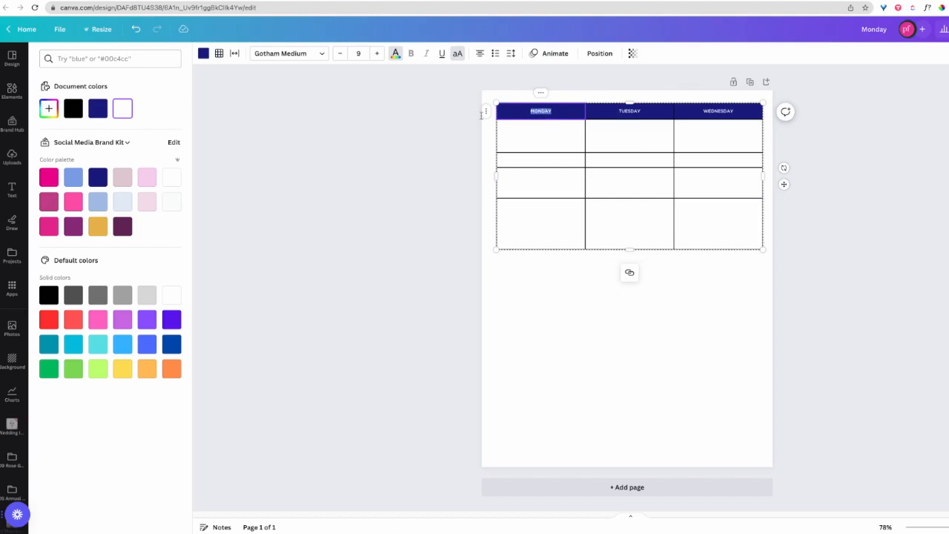
click(377, 55)
click(378, 55)
click(377, 55)
click(377, 55)
click(377, 55)
click(377, 55)
click(378, 55)
click(378, 54)
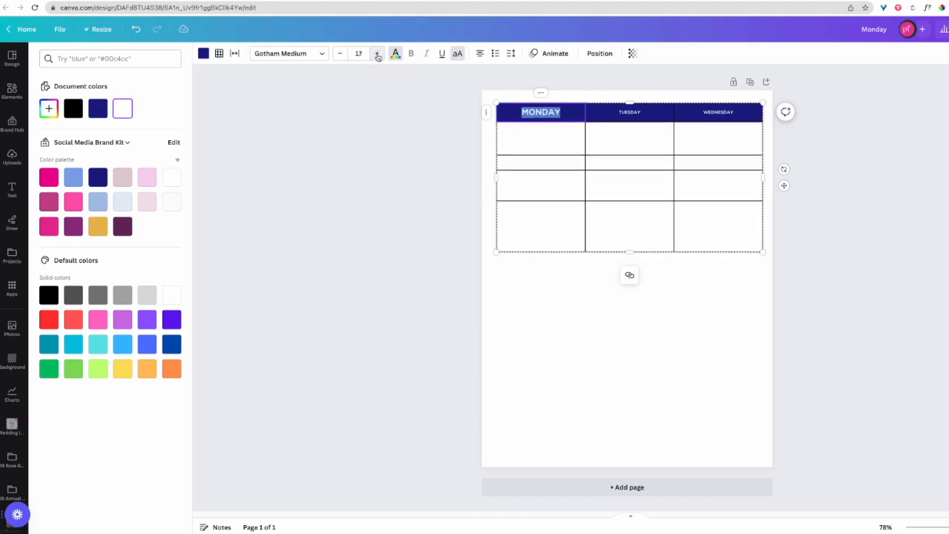
double_click(377, 55)
double_click(377, 55)
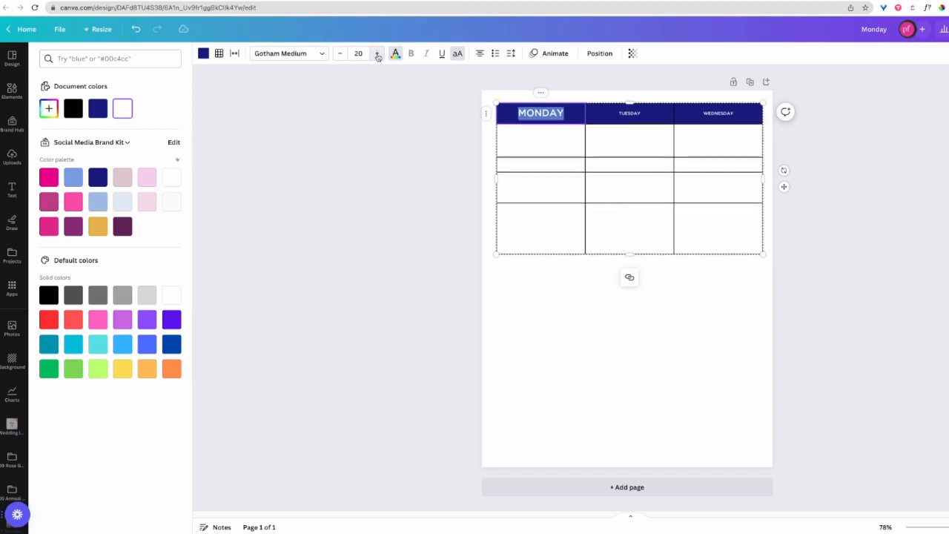
double_click(378, 55)
click(377, 55)
double_click(378, 55)
double_click(377, 54)
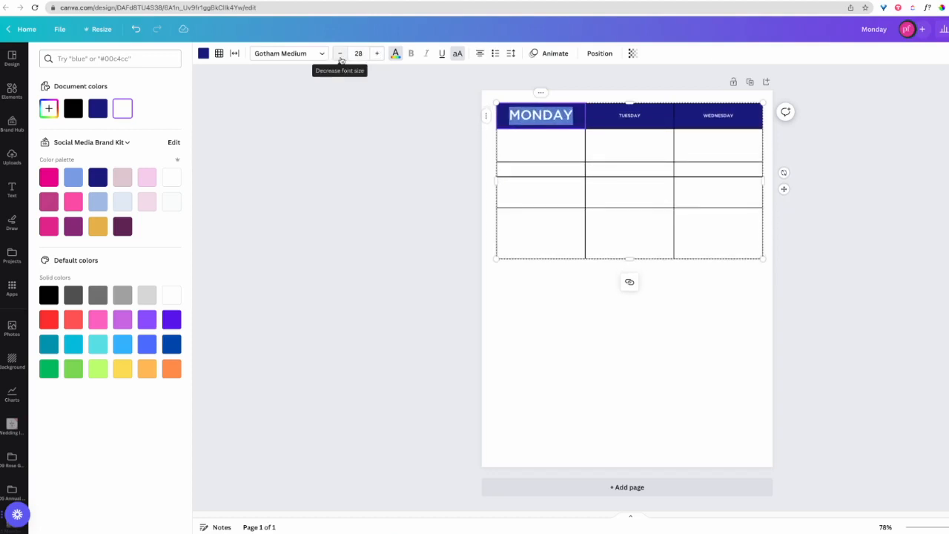
- Reduce the Monday heading's font size to 13
double_click(340, 56)
double_click(341, 56)
click(340, 56)
double_click(340, 56)
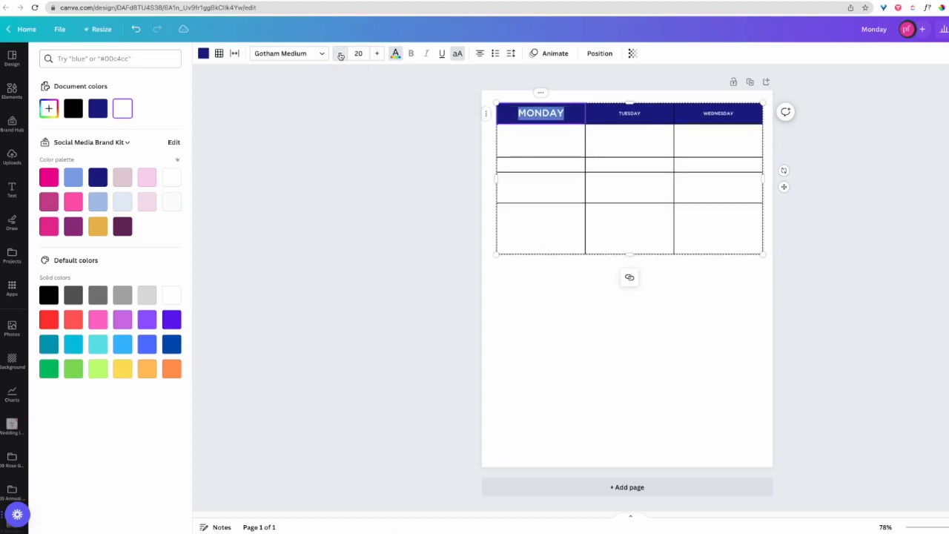
double_click(341, 55)
click(341, 55)
double_click(340, 55)
double_click(341, 56)
double_click(340, 55)
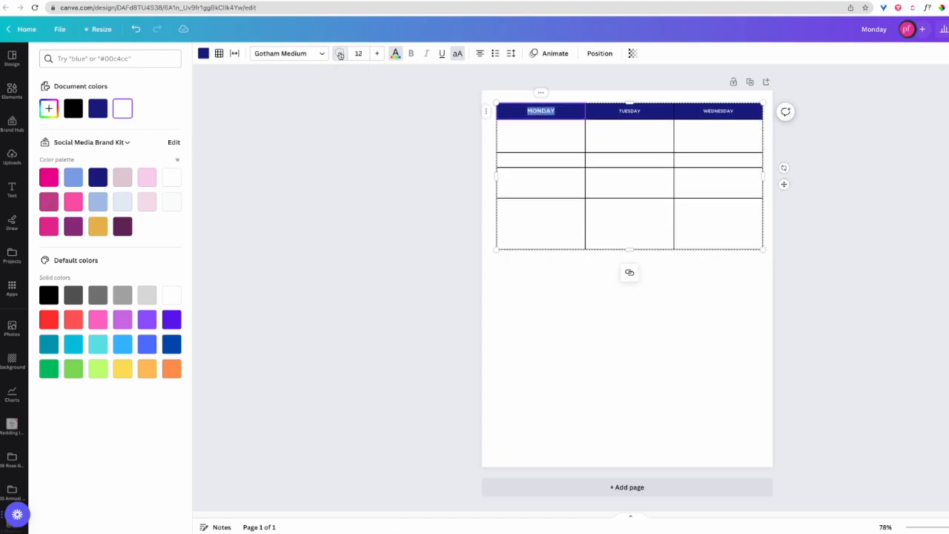
click(340, 56)
double_click(379, 55)
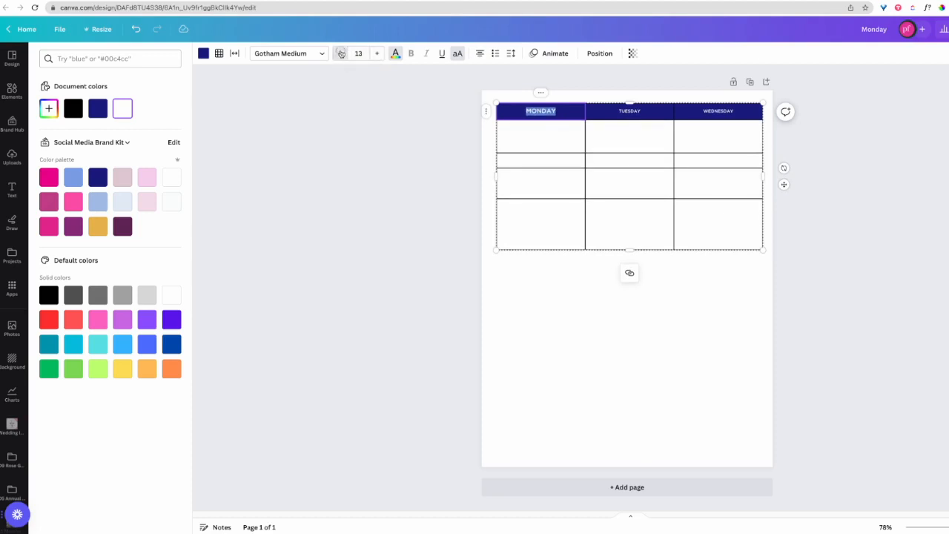
- Enlarge the Tuesday and Wednesday headings' text slightly to roughly match the Monday heading
double_click(635, 114)
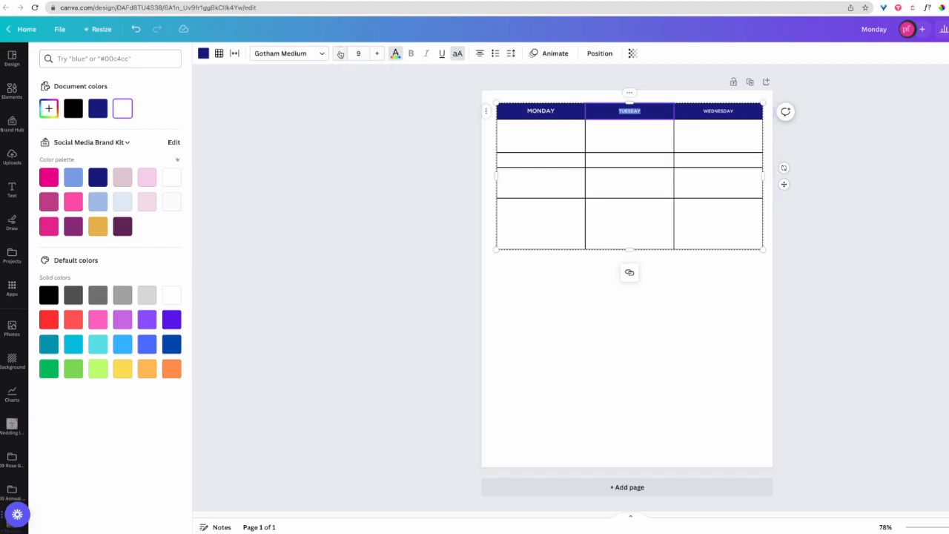
click(376, 54)
click(377, 54)
double_click(717, 115)
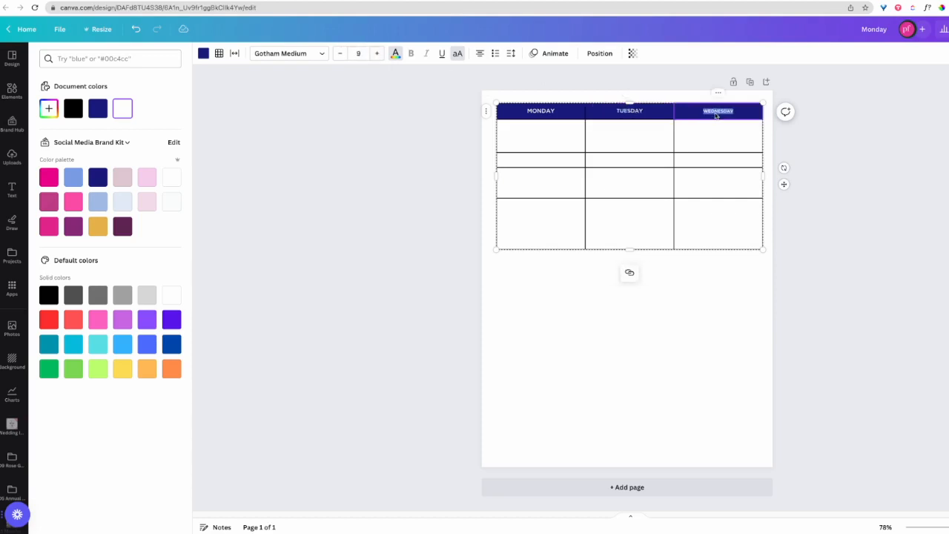
click(377, 53)
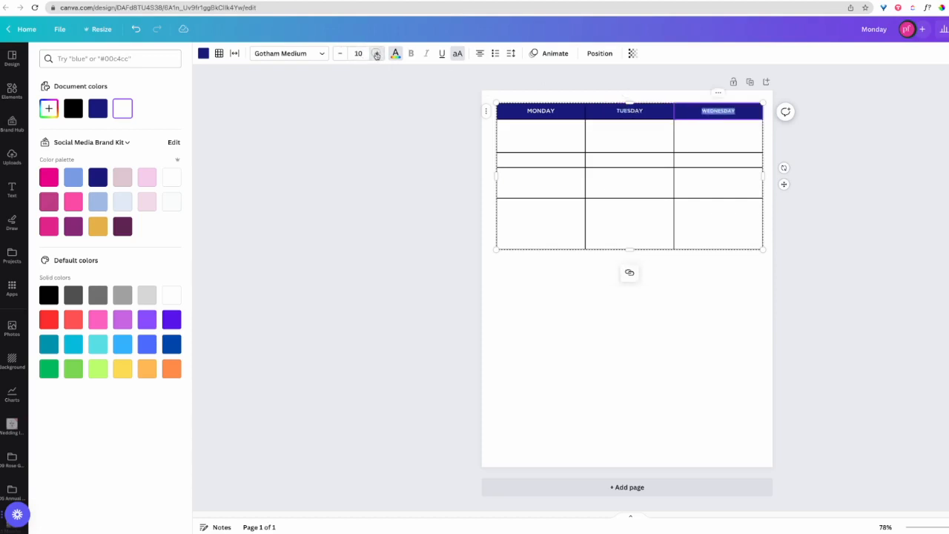
click(377, 54)
- Enter To Do in the third-row cell under Monday and set it in uppercase Gotham Book
click(562, 164)
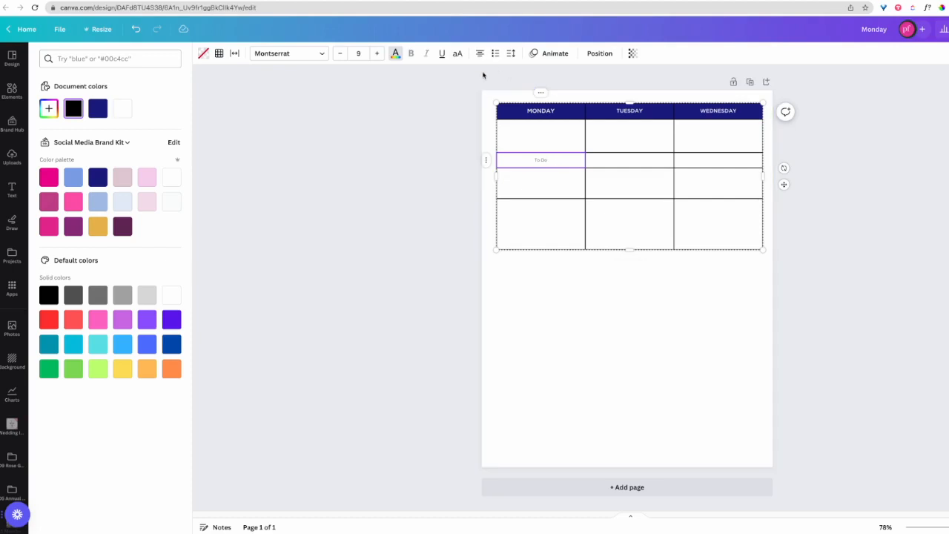
key(ctrl+a)
click(285, 54)
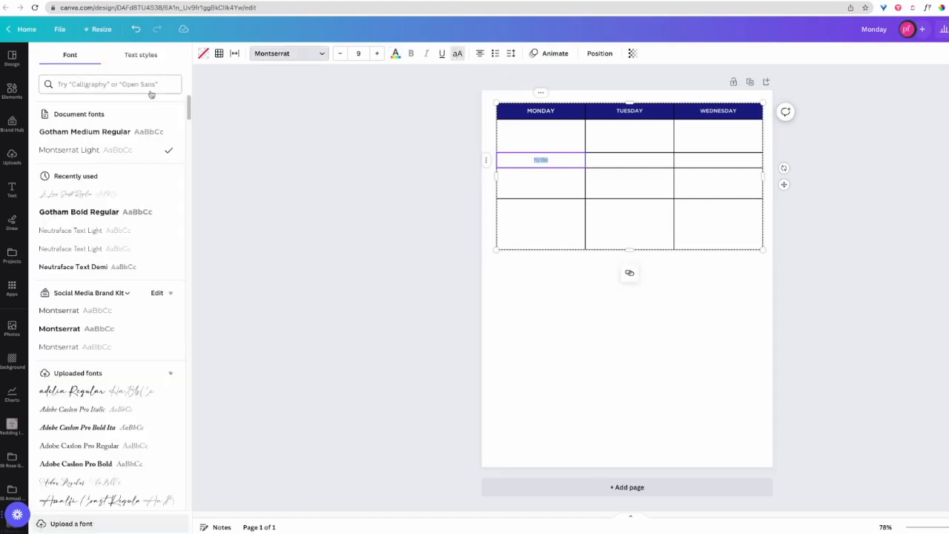
click(113, 133)
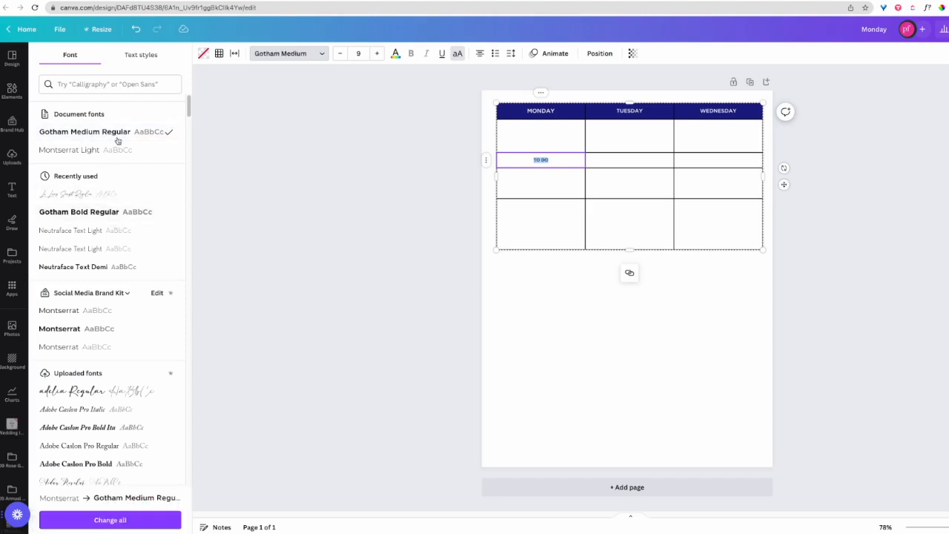
click(108, 84)
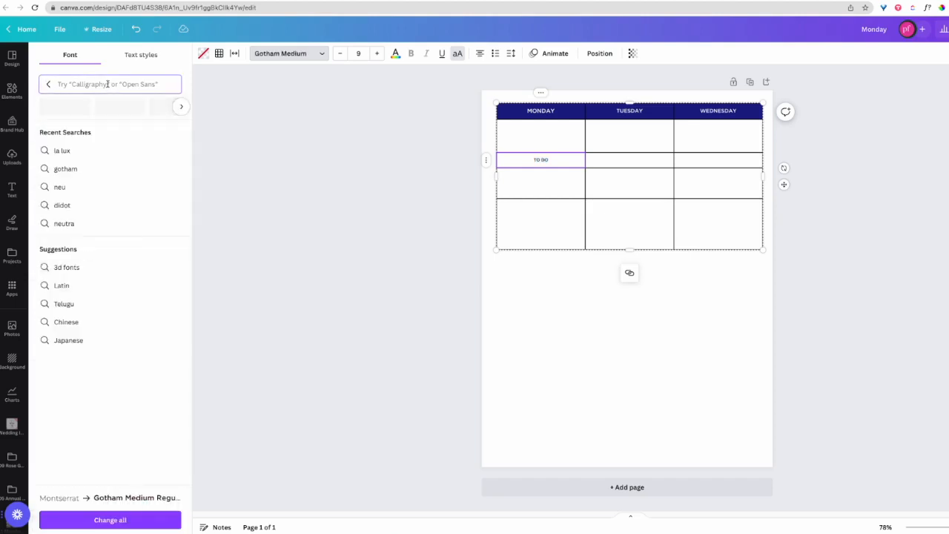
text(gotham)
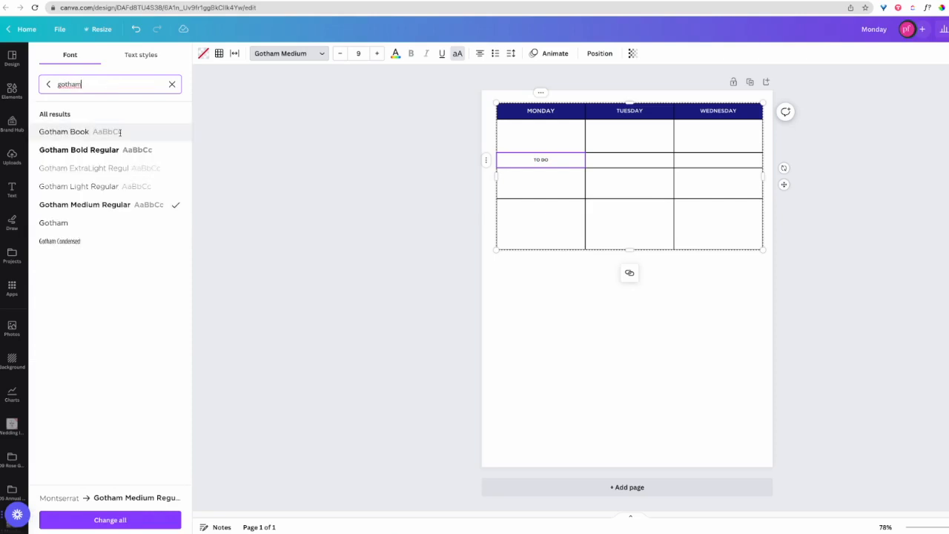
click(104, 131)
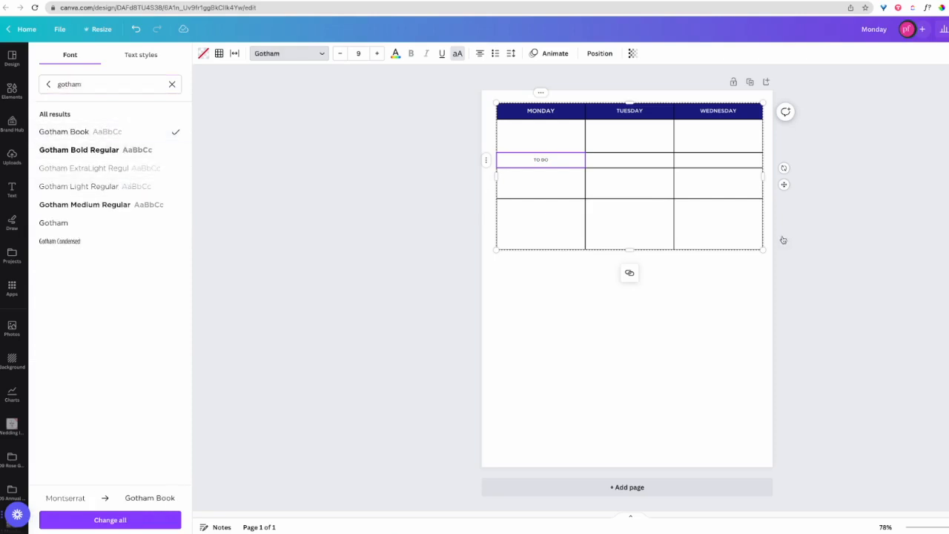
- Put the text To Do in the third-row cells under Tuesday and Wednesday as well
click(529, 162)
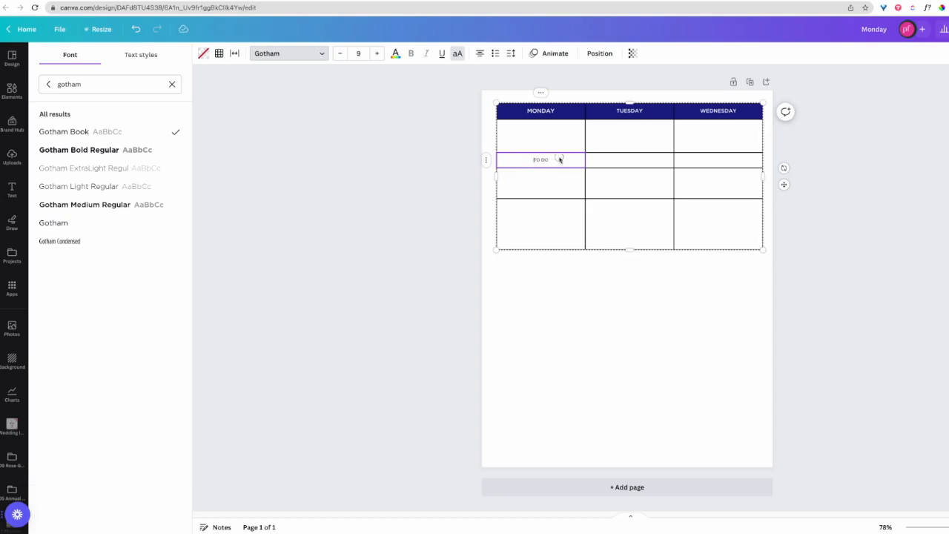
shift+click(630, 166)
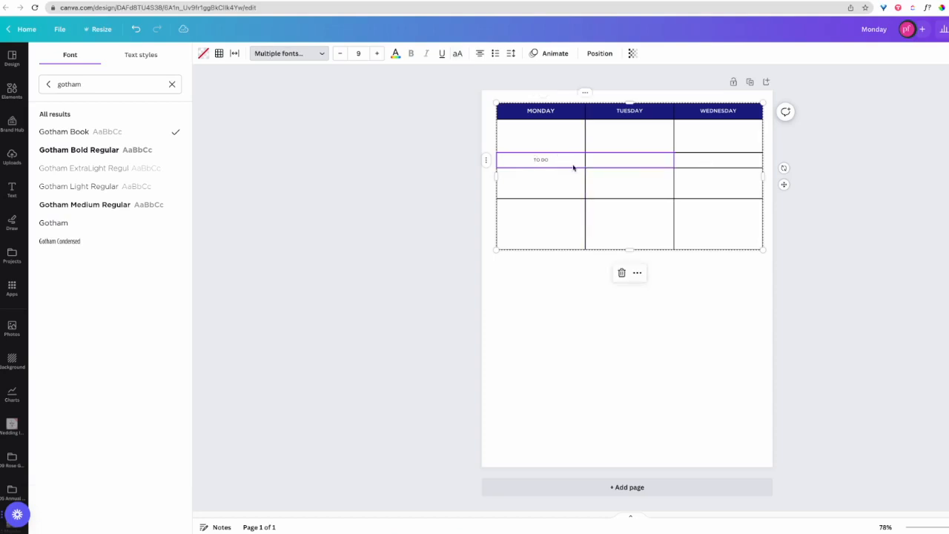
double_click(544, 161)
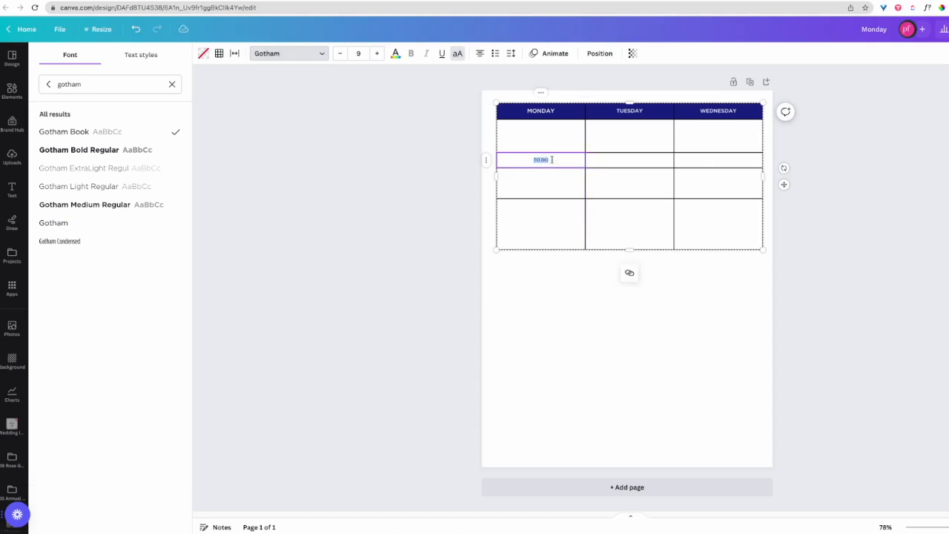
click(636, 162)
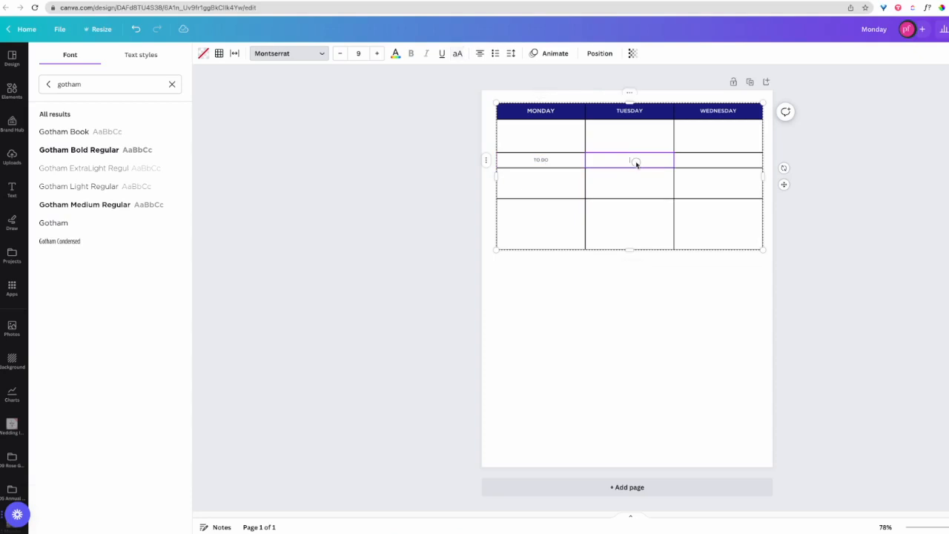
click(727, 163)
text(To Do)
- Set the To Do labels under Wednesday and Tuesday in uppercase Gotham Book
drag(725, 159, 665, 143)
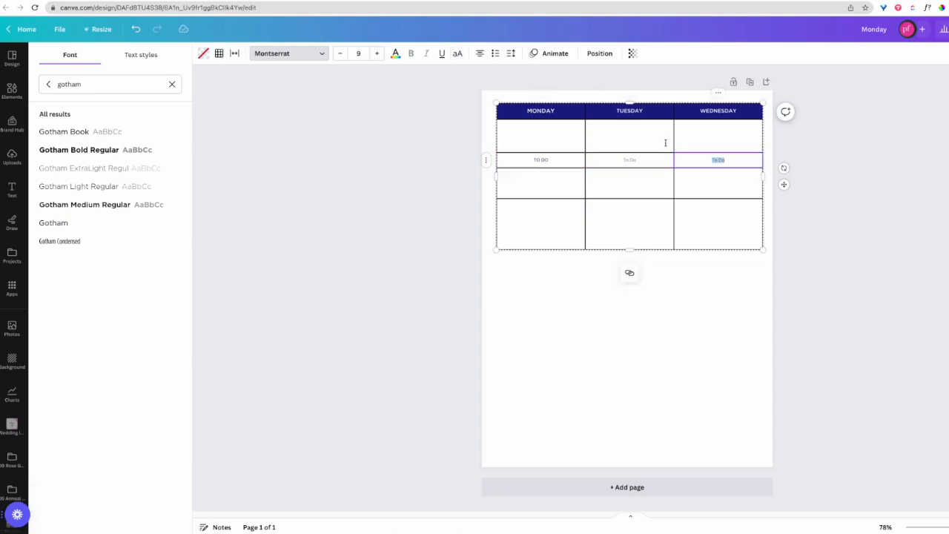
click(457, 54)
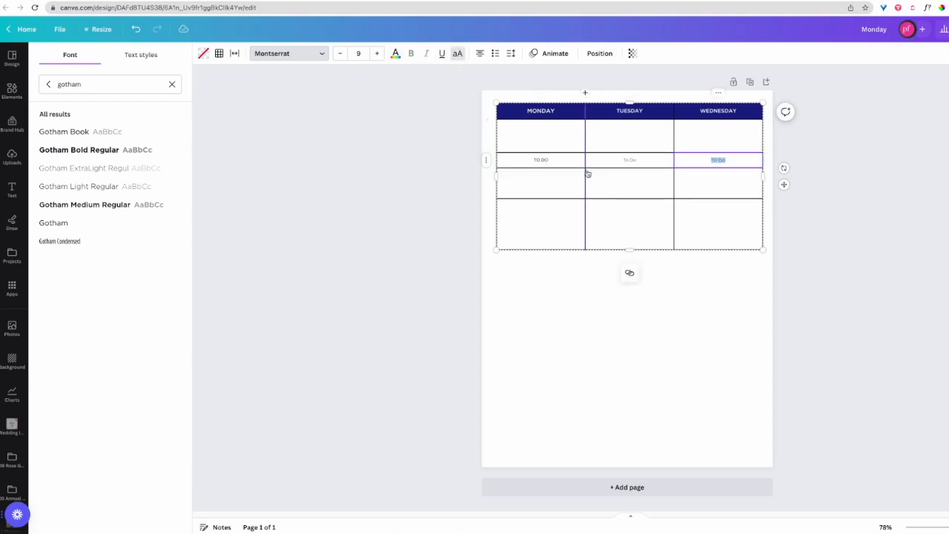
click(303, 61)
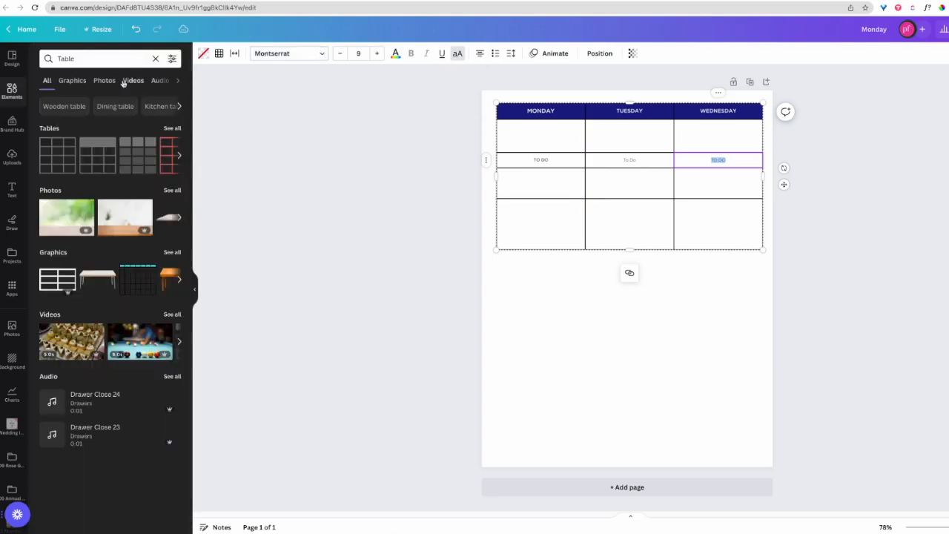
click(294, 59)
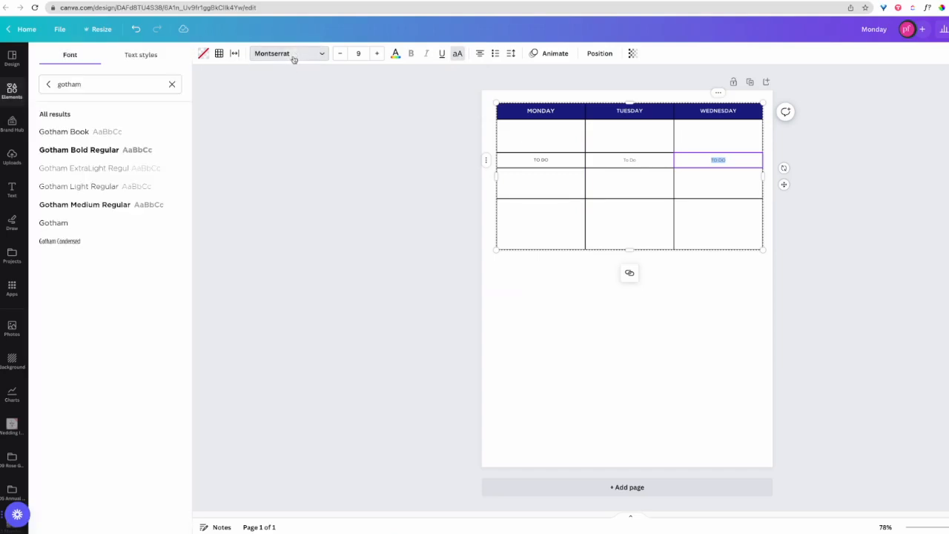
click(74, 131)
click(617, 162)
click(631, 159)
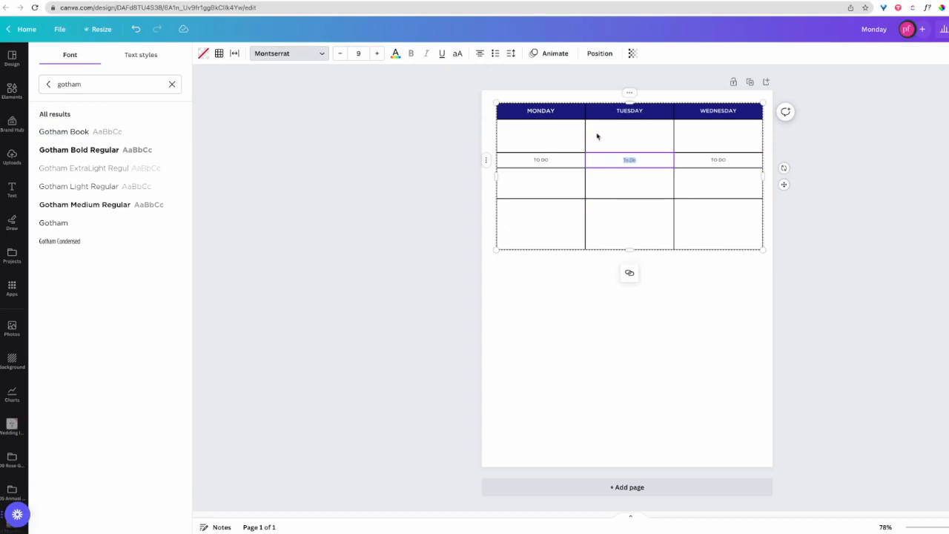
click(456, 53)
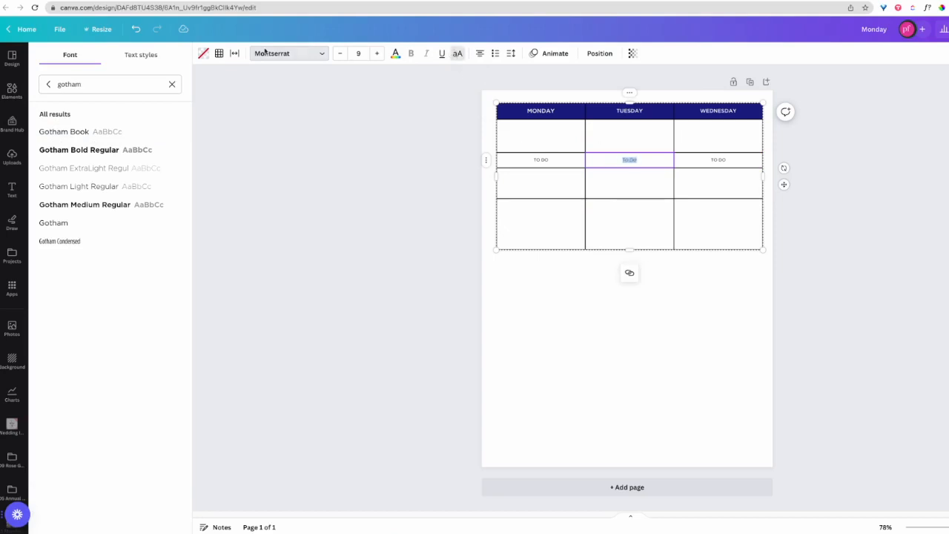
click(106, 131)
- Fill the three To Do cells with the brand kit's light blue and make their text white
click(570, 163)
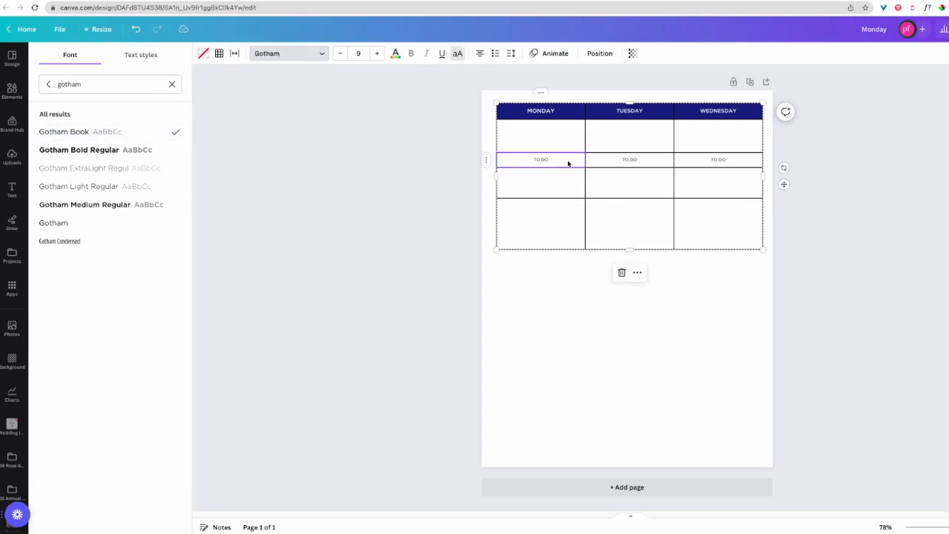
shift+click(625, 164)
shift+click(720, 164)
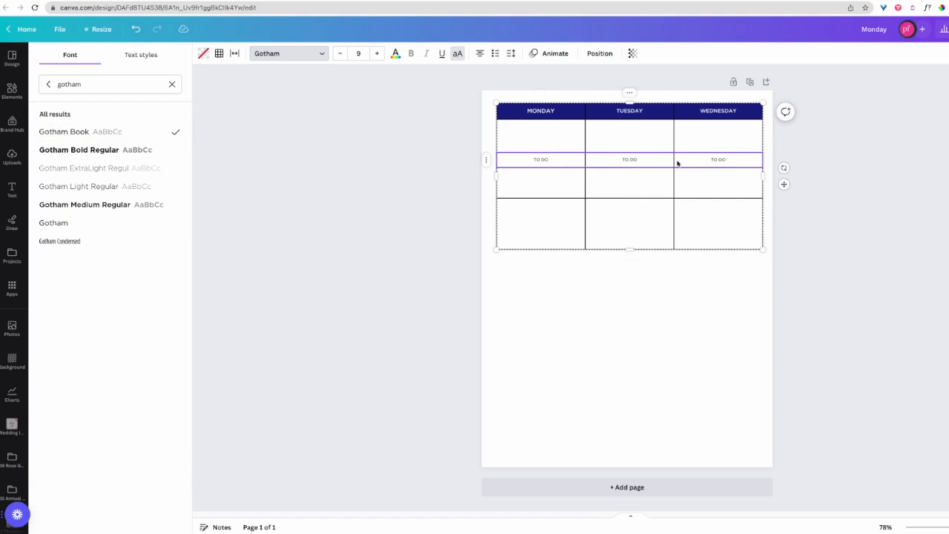
click(203, 53)
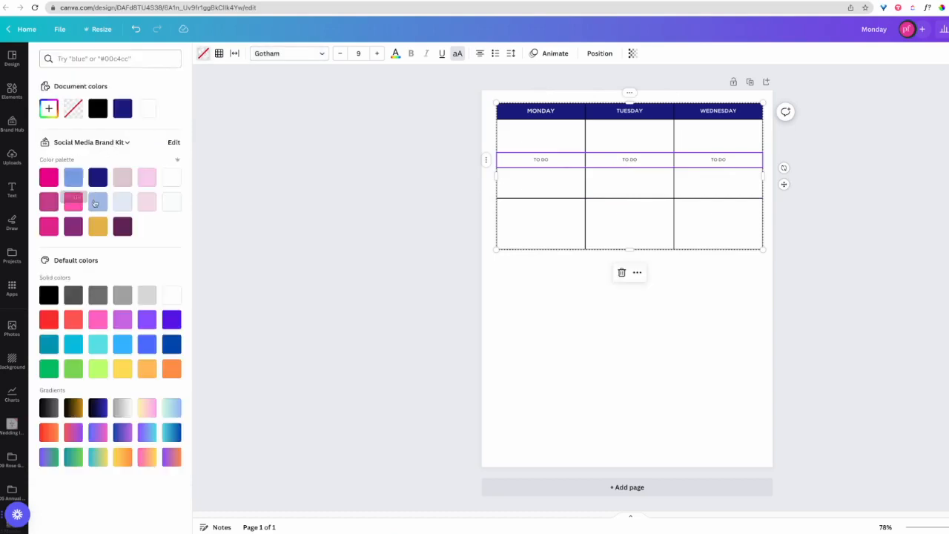
click(97, 202)
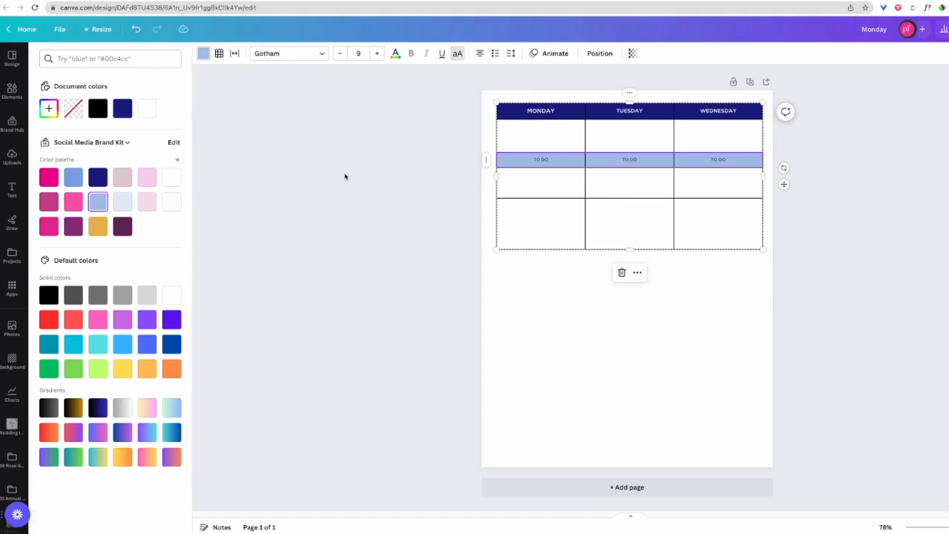
click(395, 54)
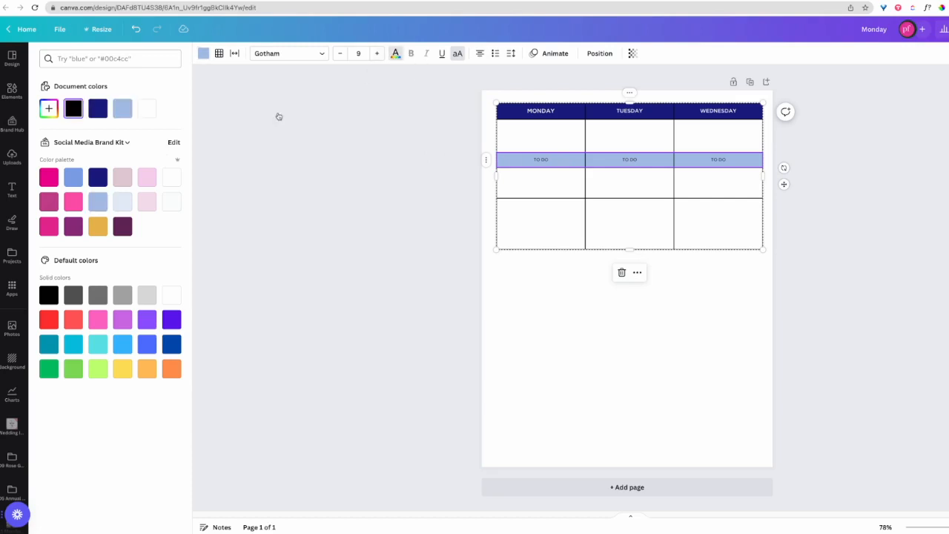
click(147, 108)
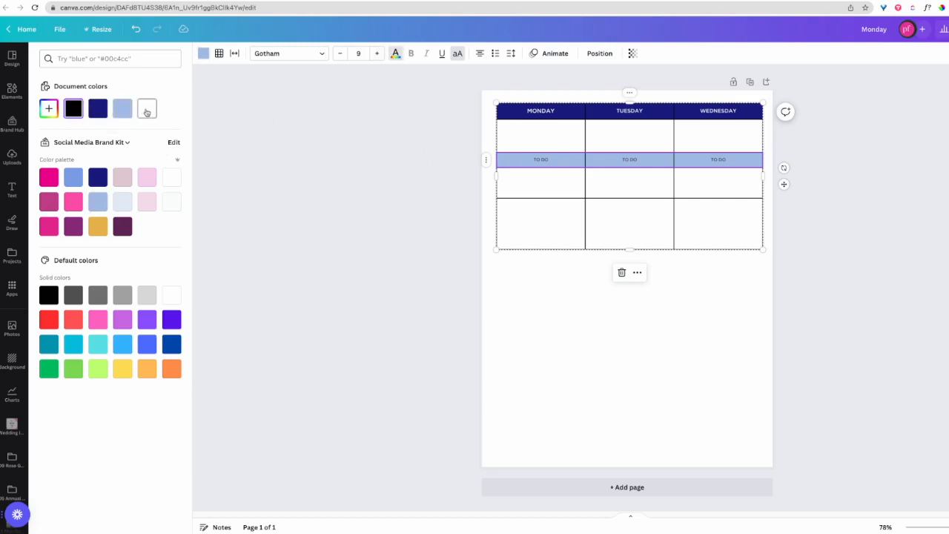
- Enter Priorities in the bottom-row cell under Monday and set its font to La Luxes Script
click(551, 218)
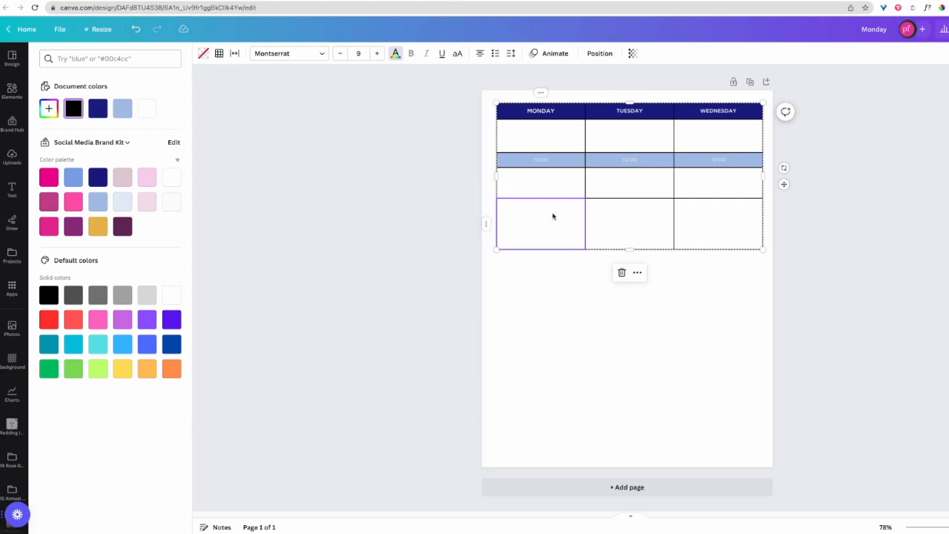
click(552, 215)
click(314, 55)
click(172, 83)
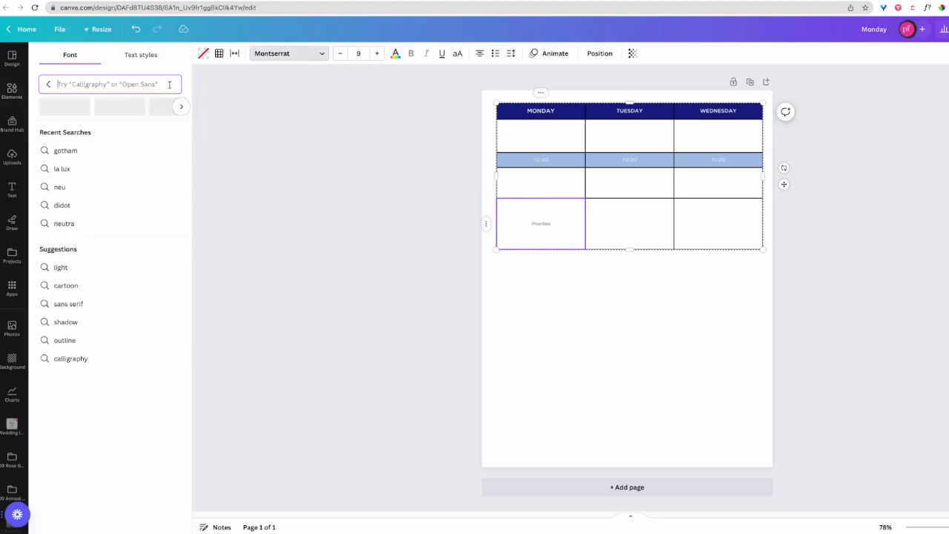
click(129, 167)
click(106, 132)
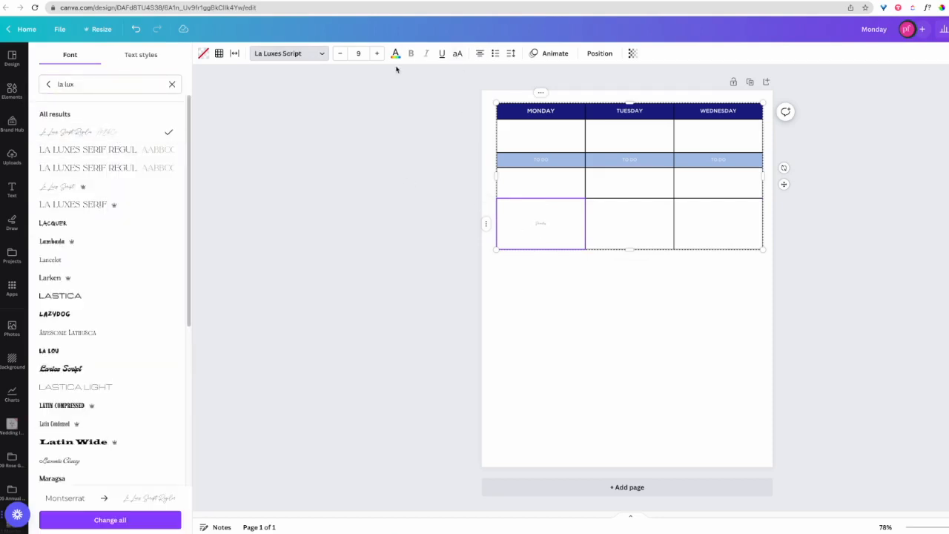
- Enlarge the Priorities text under Monday to font size 20
double_click(542, 223)
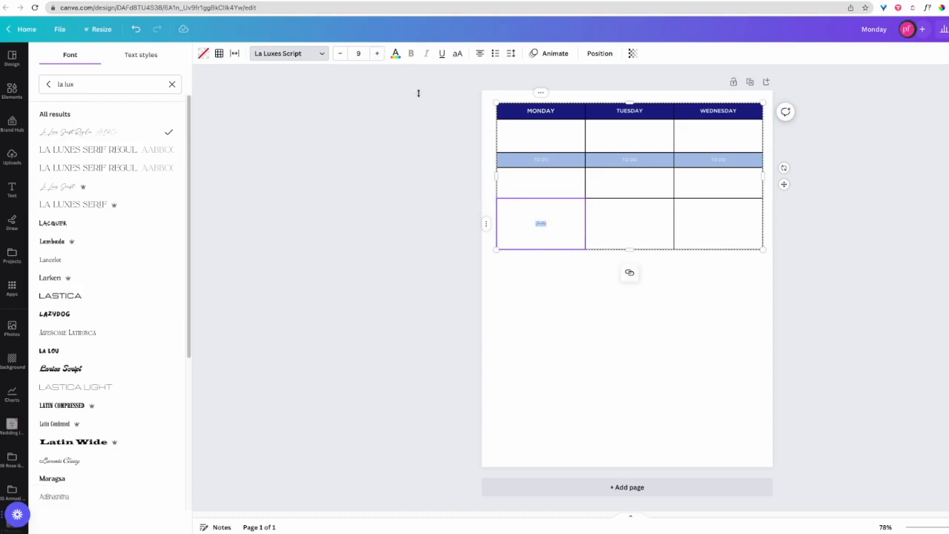
click(377, 56)
click(376, 57)
click(376, 56)
click(377, 55)
click(376, 56)
click(376, 56)
click(376, 56)
click(376, 56)
click(376, 57)
- Centre the Monday Priorities text horizontally and align it to the top of its cell
click(480, 54)
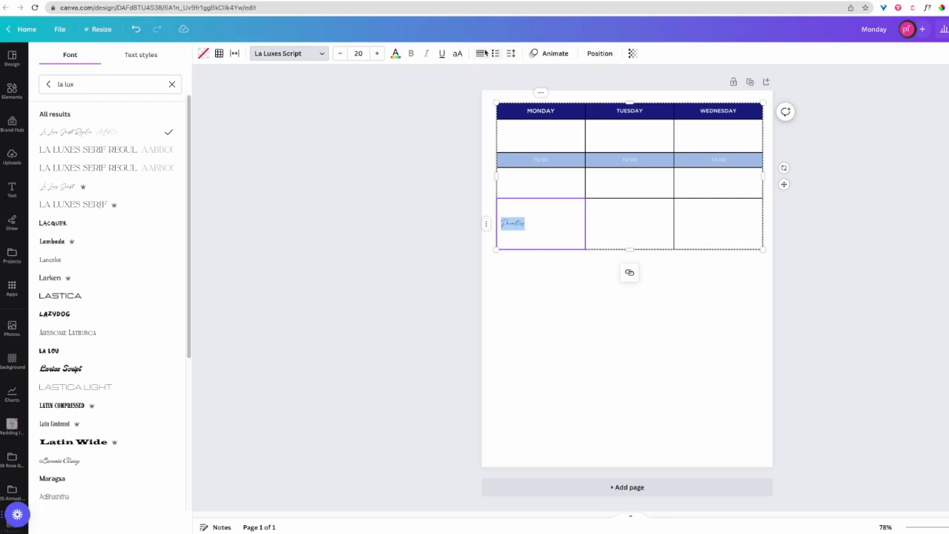
click(484, 53)
click(482, 53)
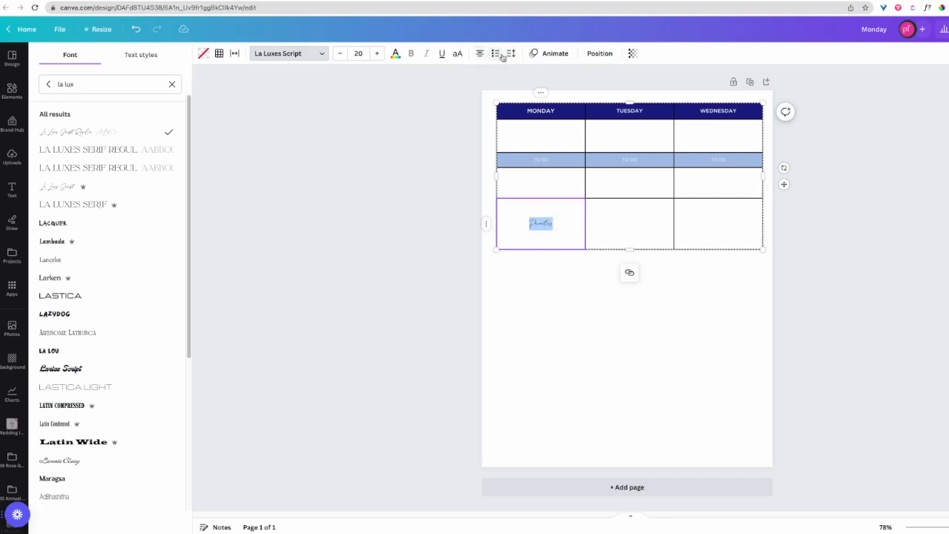
click(511, 53)
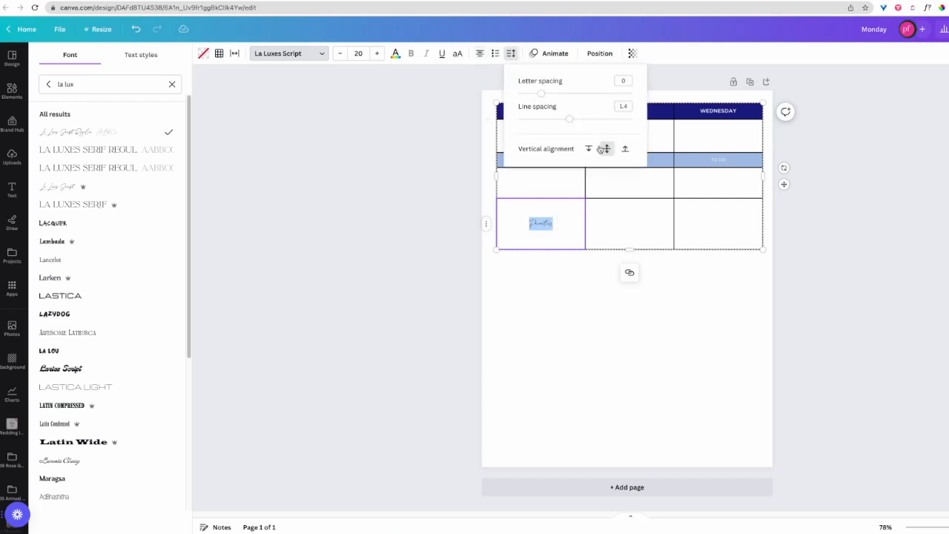
click(589, 150)
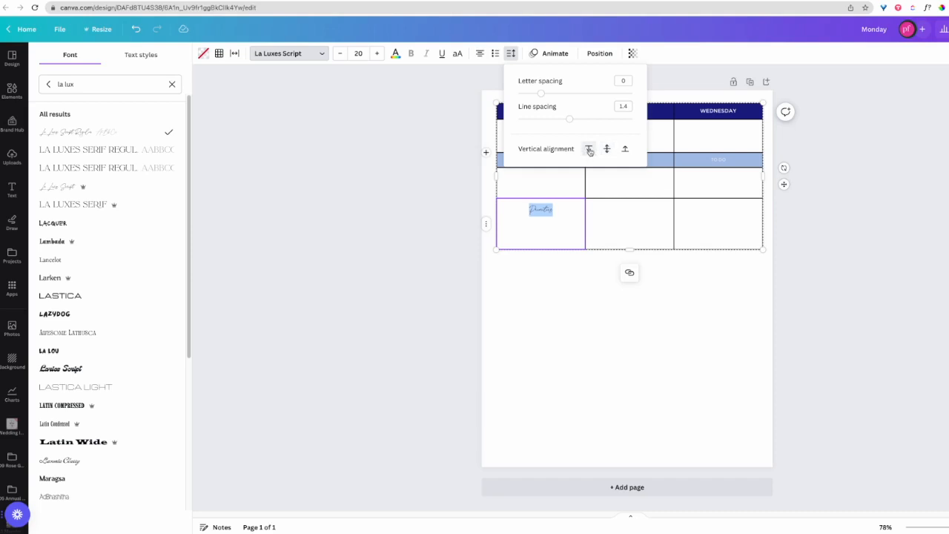
click(565, 221)
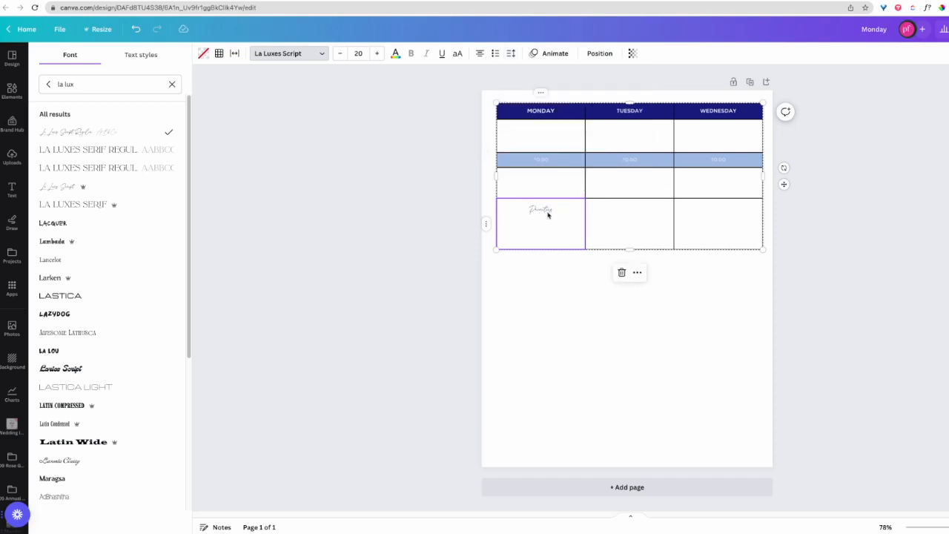
- Put the text Priorities in the bottom-row cells under Tuesday and Wednesday as well
double_click(539, 210)
click(614, 211)
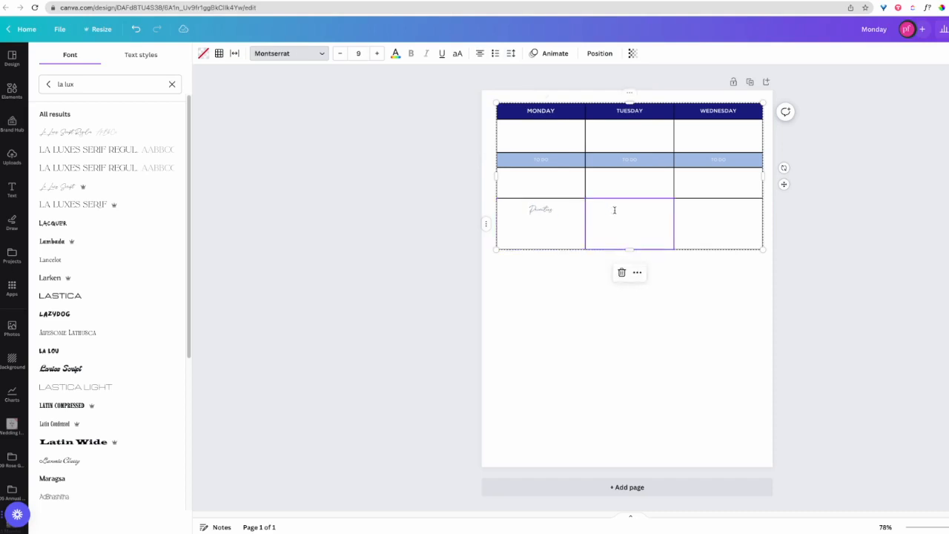
click(711, 226)
text(Priorities)
click(631, 226)
- Set the Priorities text under Tuesday in La Luxes Script at size 20
double_click(622, 222)
click(319, 55)
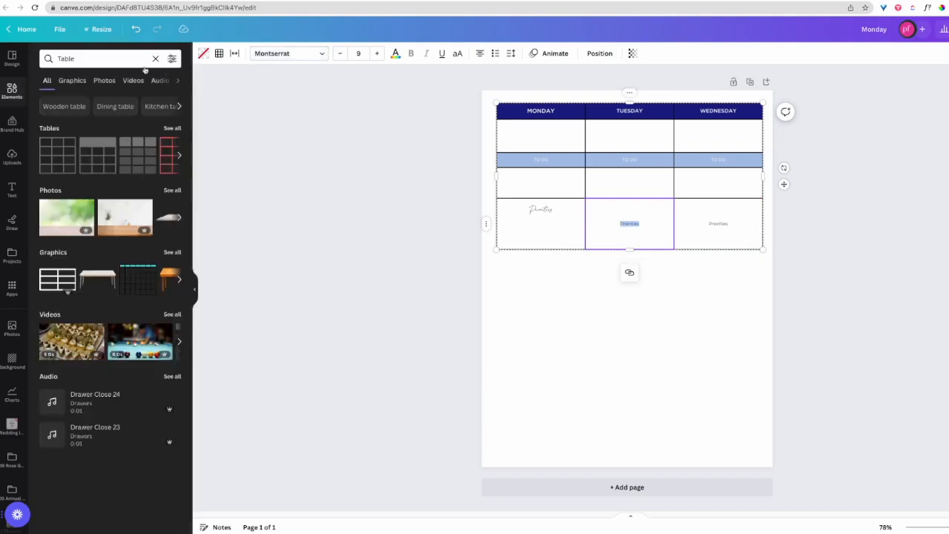
click(289, 53)
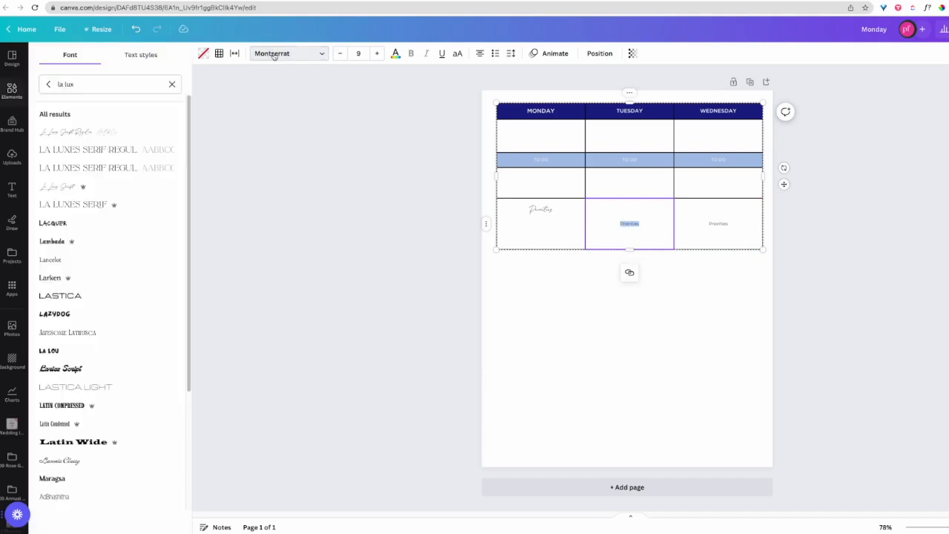
click(106, 132)
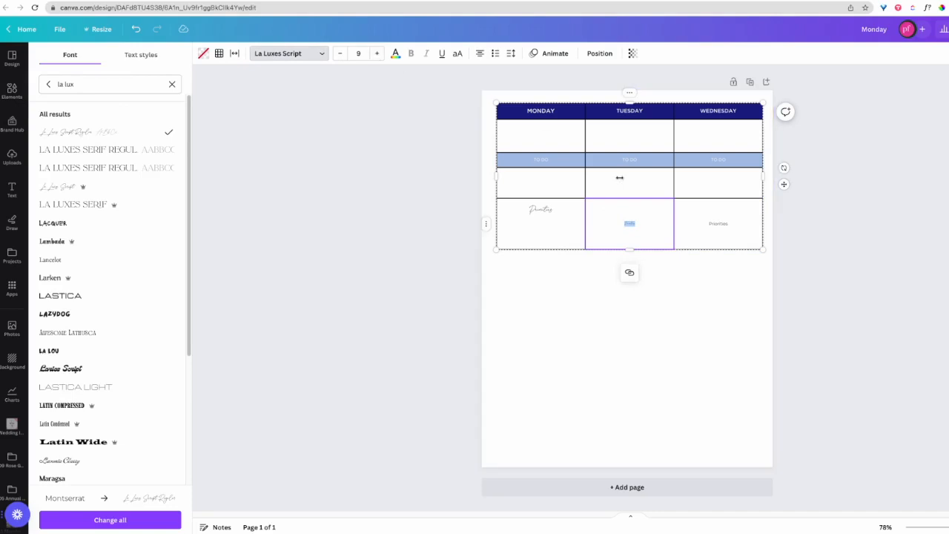
double_click(539, 214)
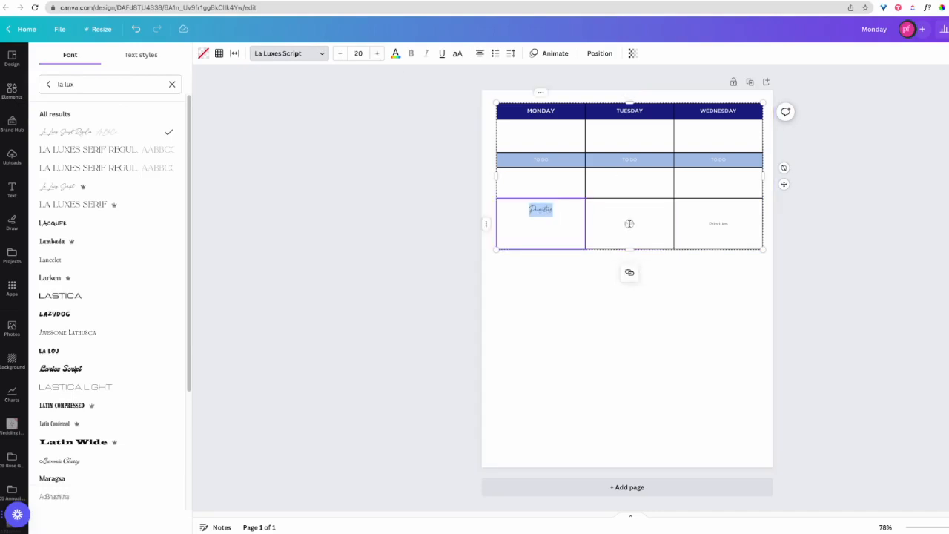
double_click(629, 223)
double_click(360, 53)
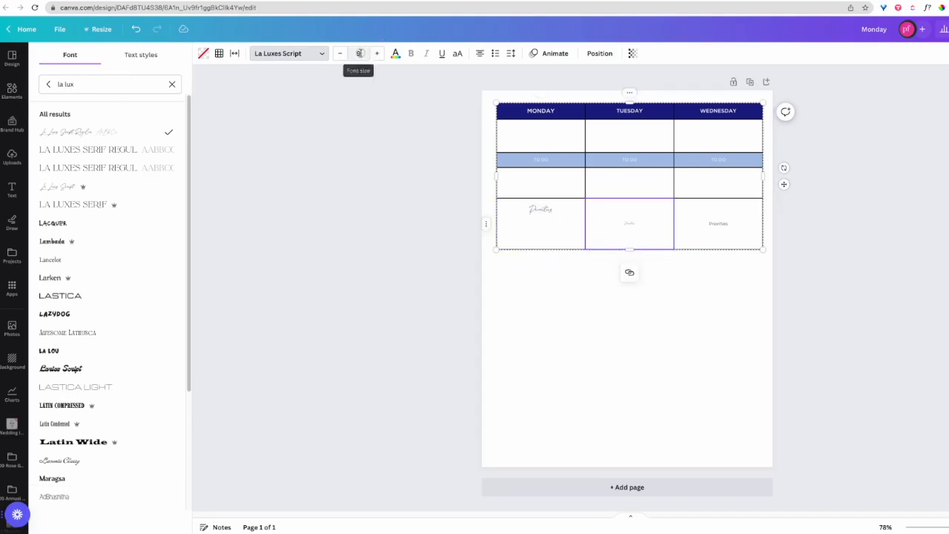
text(20)
key(Return)
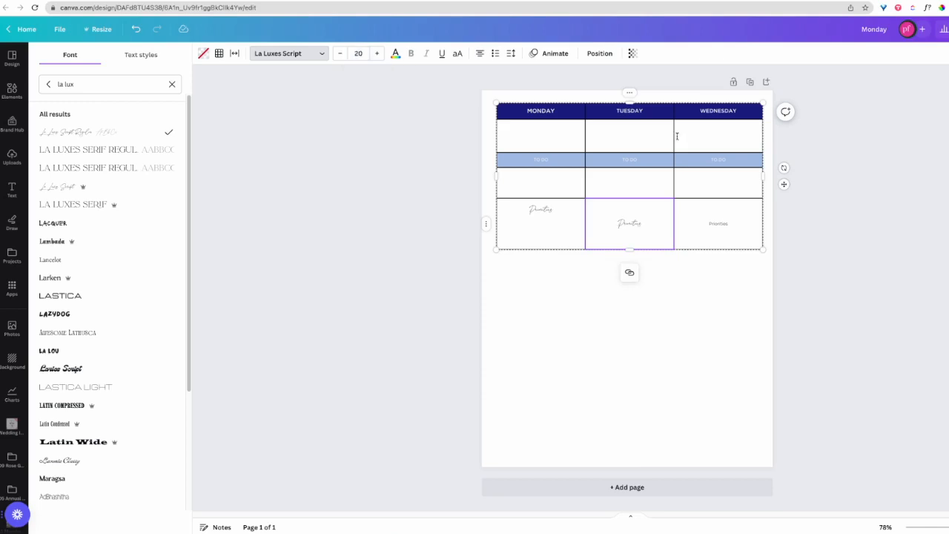
- Format the Priorities text under Wednesday in La Luxes Script at size 20 too
click(722, 227)
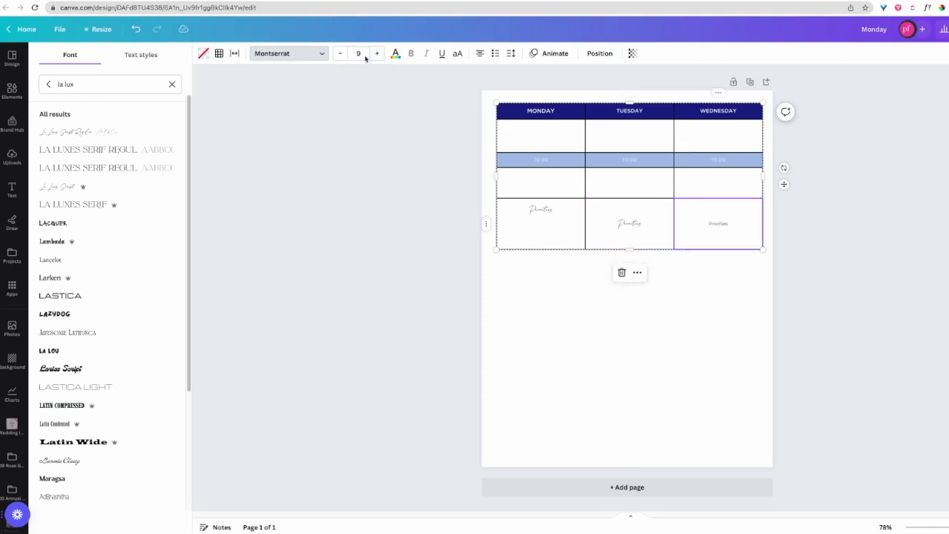
click(315, 54)
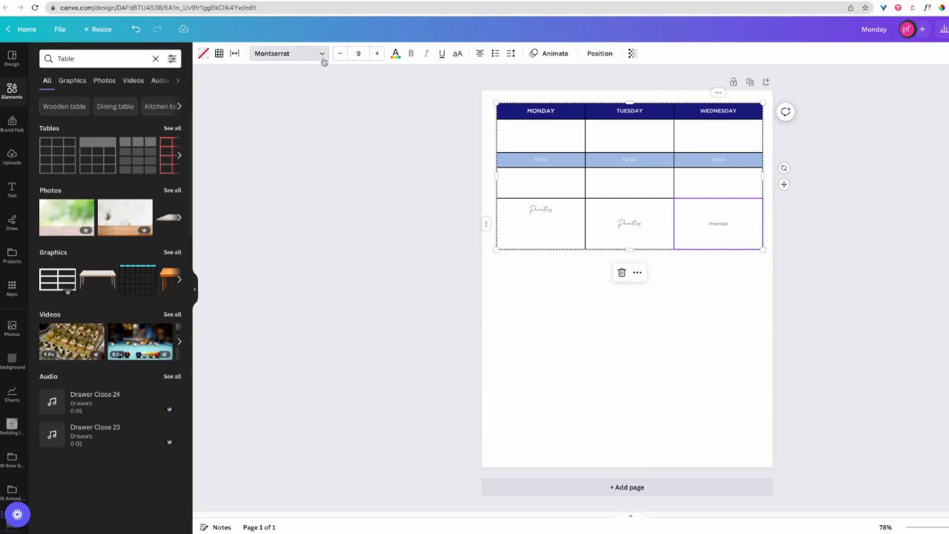
click(322, 57)
click(118, 132)
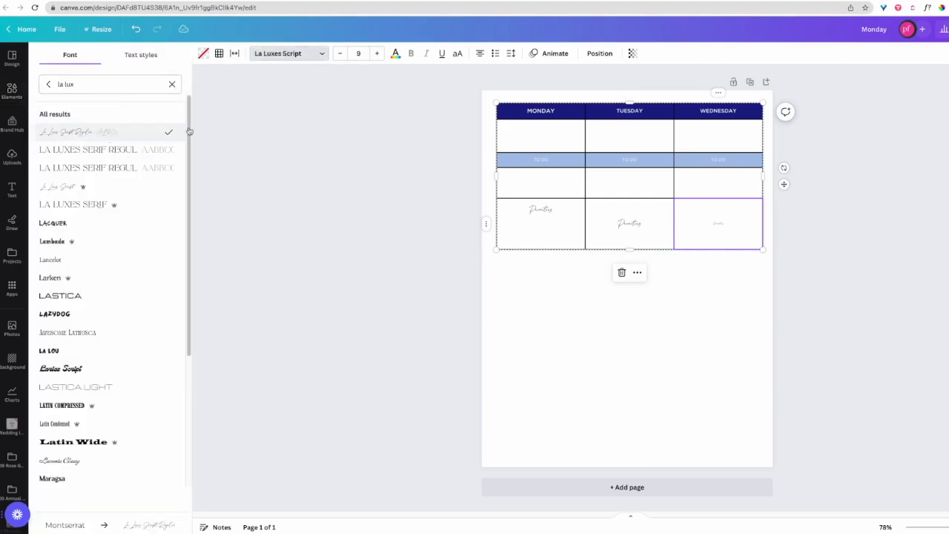
click(377, 55)
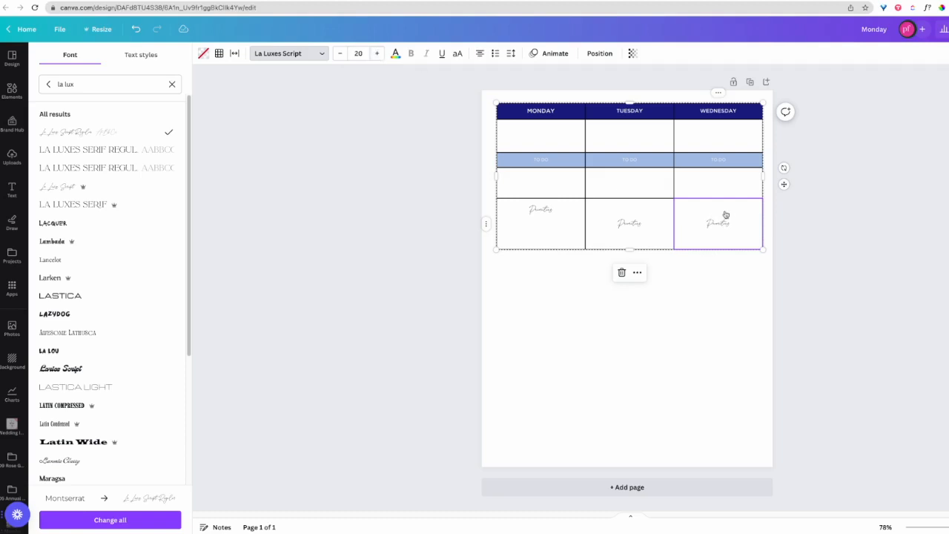
- Align the Priorities text under Tuesday and Wednesday to the top of their cells
drag(713, 227, 638, 216)
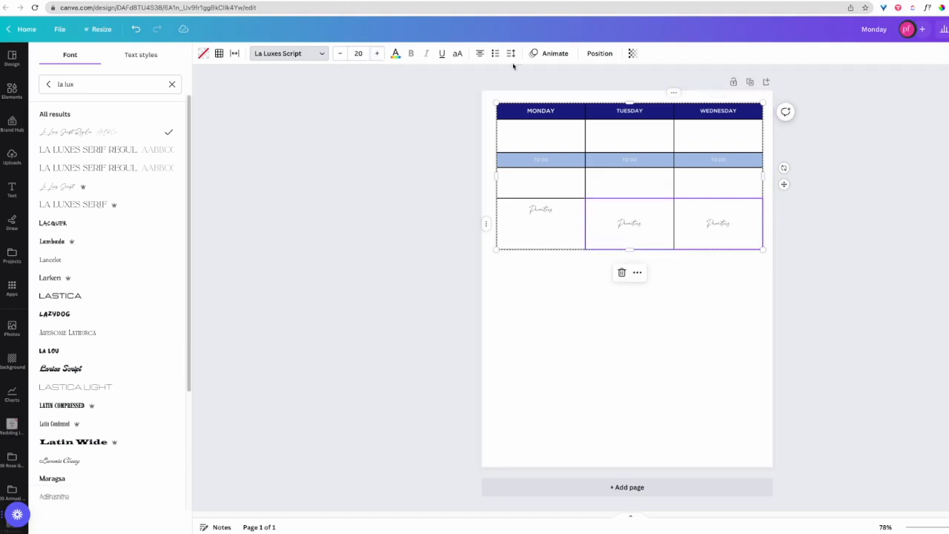
click(510, 53)
click(588, 149)
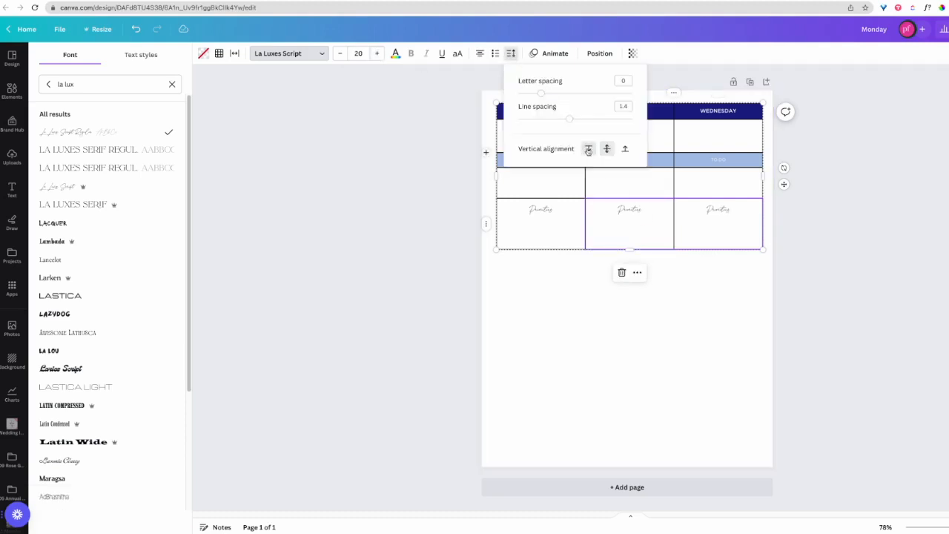
- Fill the whole Priorities row with the brand kit's very pale blue
drag(540, 223, 712, 238)
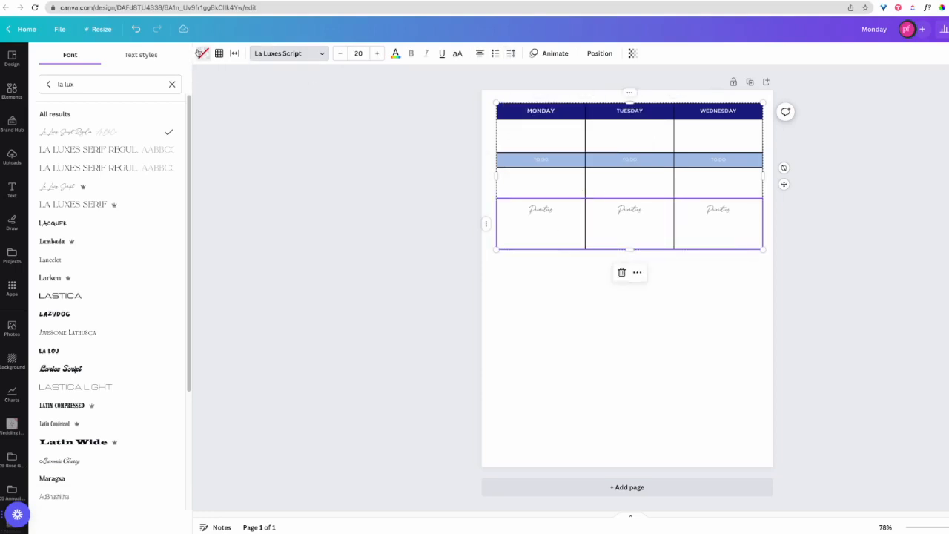
click(200, 53)
click(123, 201)
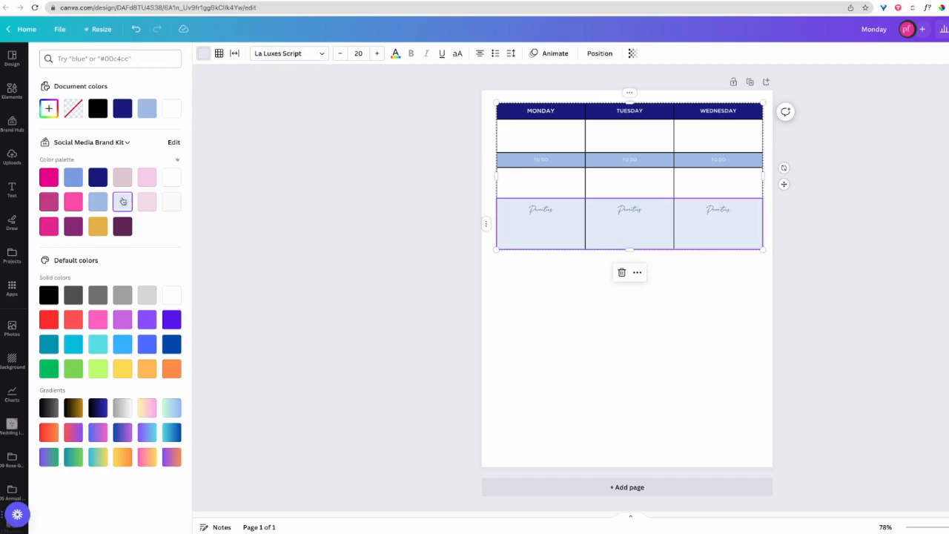
click(459, 255)
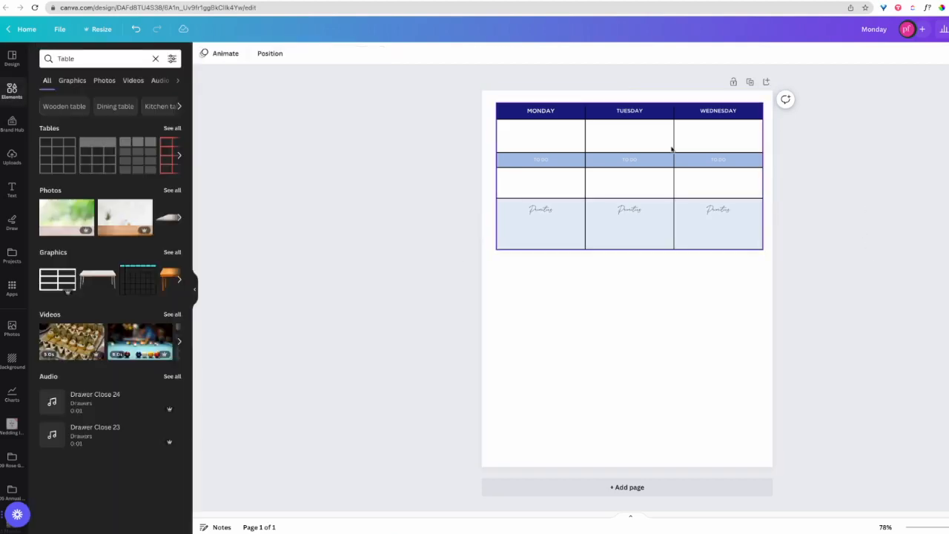
- Duplicate the finished weekday table and place the copy directly below the original in the page's lower half
click(689, 118)
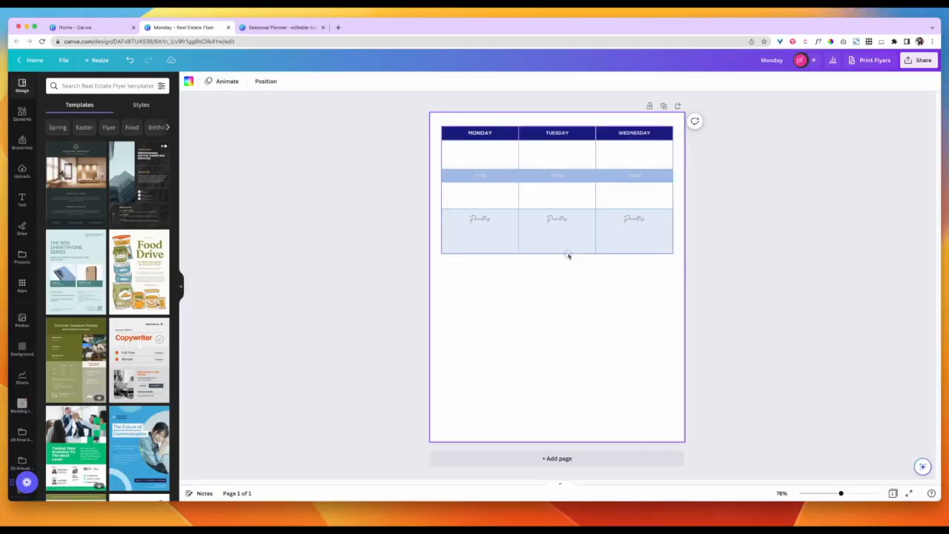
click(561, 252)
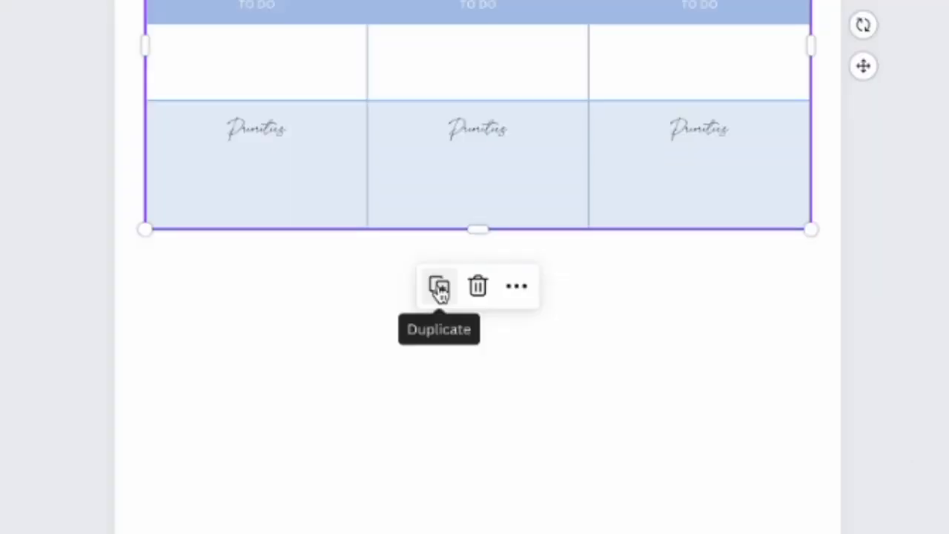
click(439, 289)
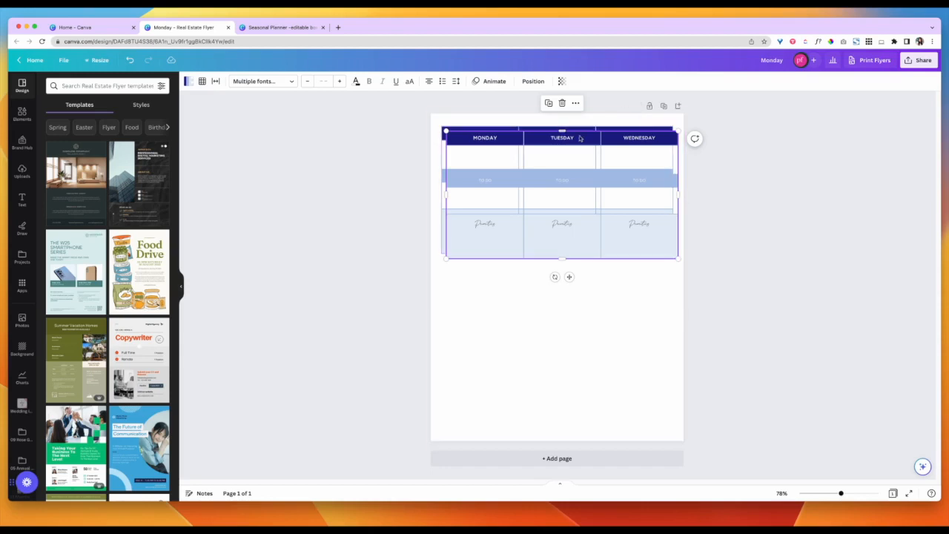
drag(586, 138, 583, 302)
- Rename the lower table's header cells from first to last column as Thursday, Friday and Weekend
double_click(486, 304)
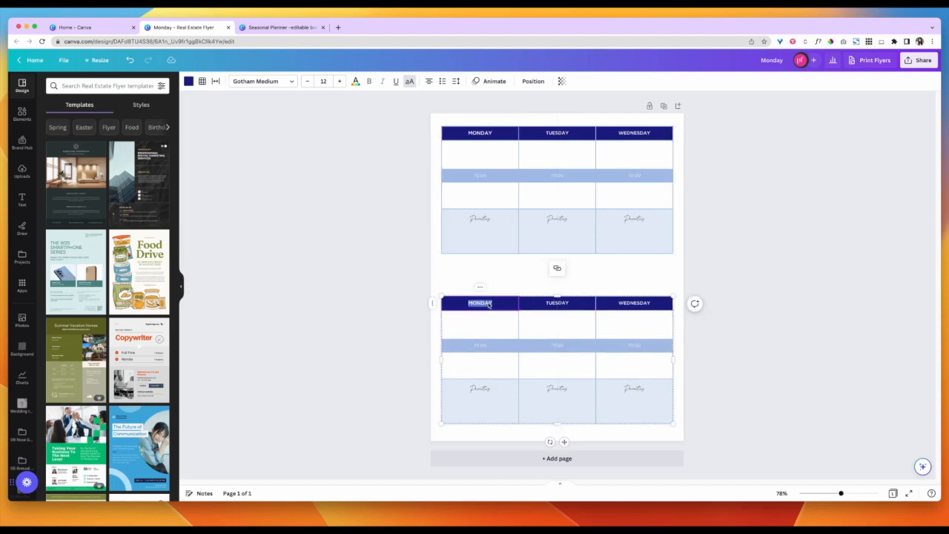
text(Thursday)
double_click(558, 303)
text(Fri)
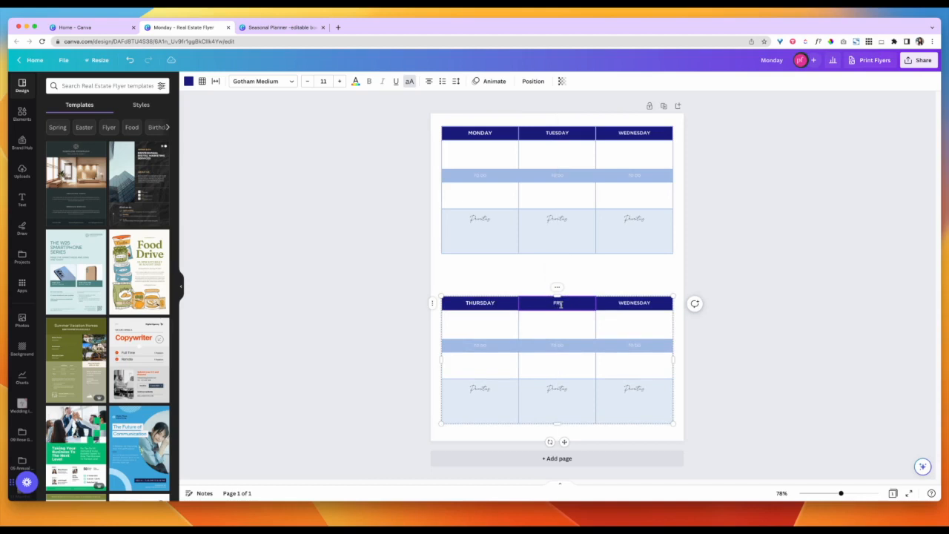
double_click(642, 302)
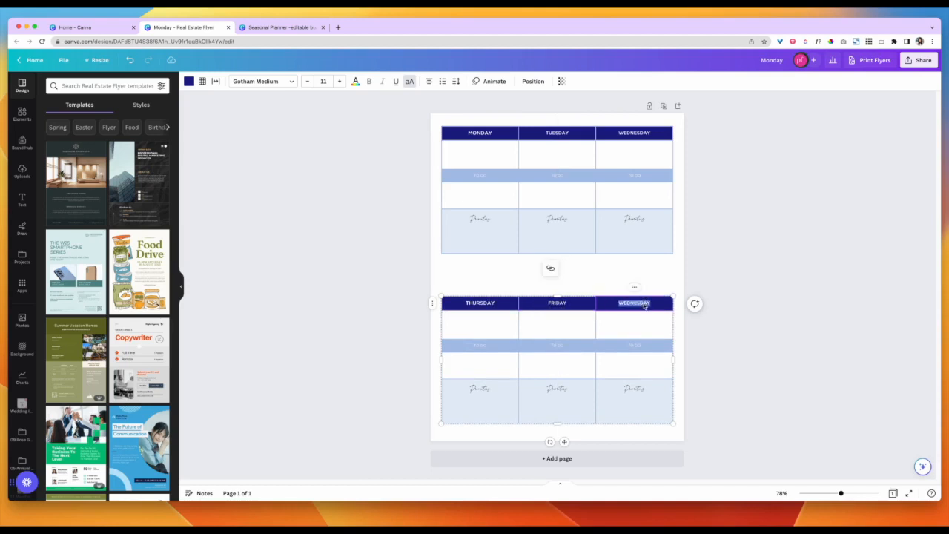
text(Week)
double_click(656, 303)
click(664, 302)
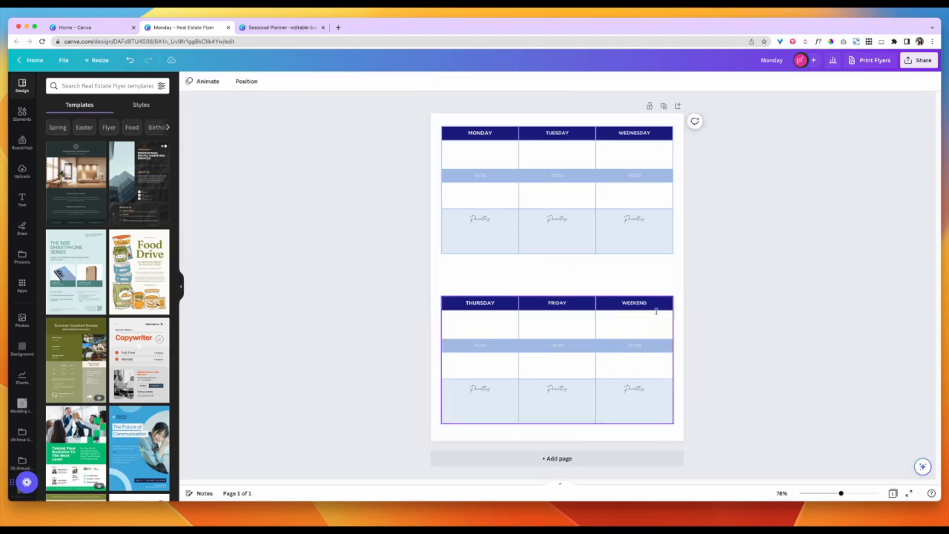
- Remove the fill from the Weekend header cell and colour its text dark navy
click(656, 305)
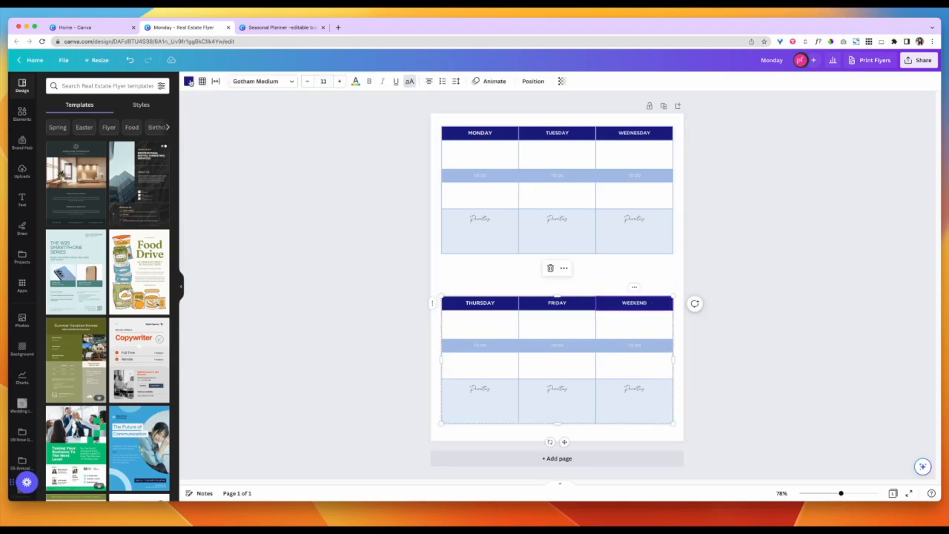
click(190, 81)
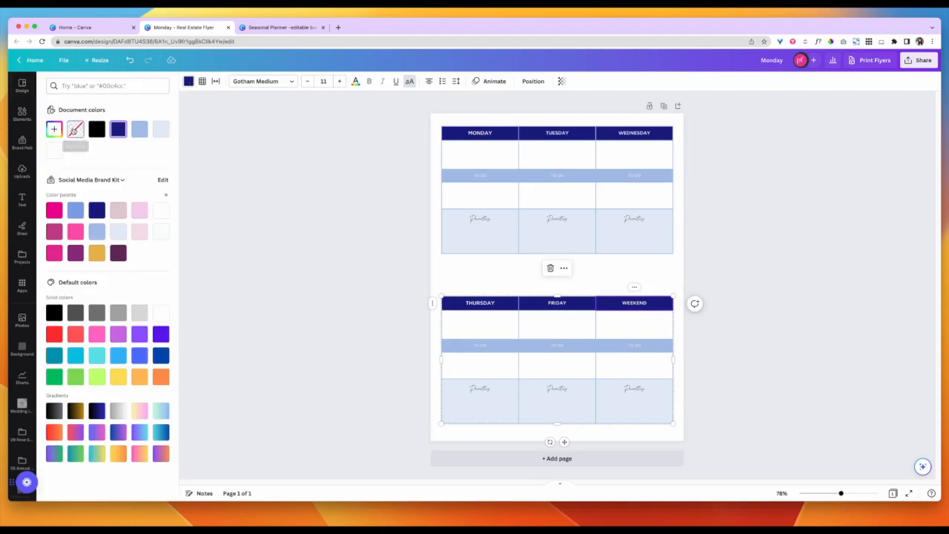
click(74, 130)
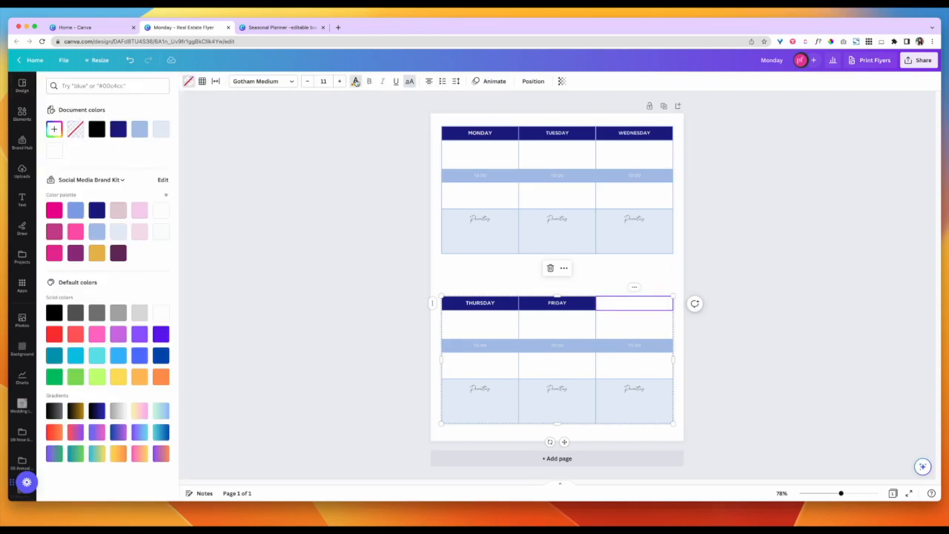
click(93, 131)
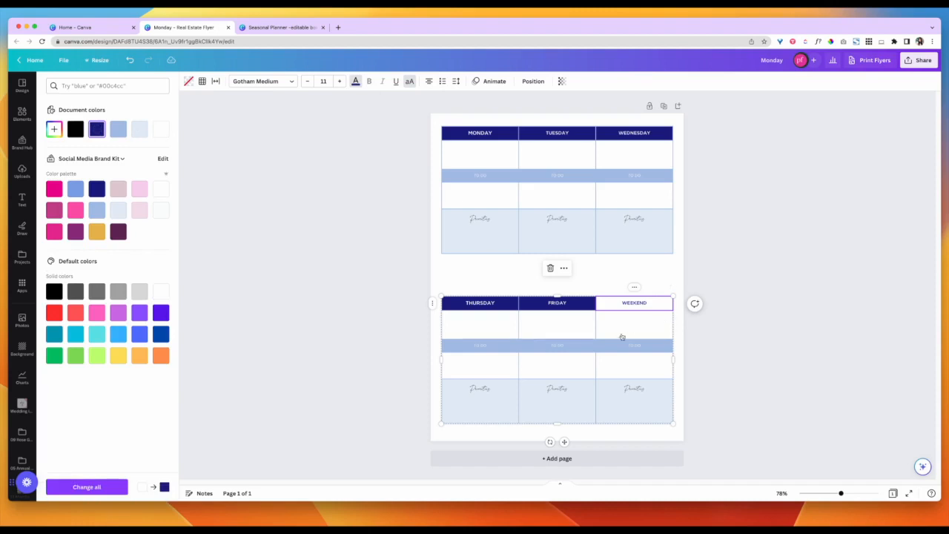
- Clear the To Do cell's fill under Weekend and colour its text with the brand kit's medium blue
click(643, 349)
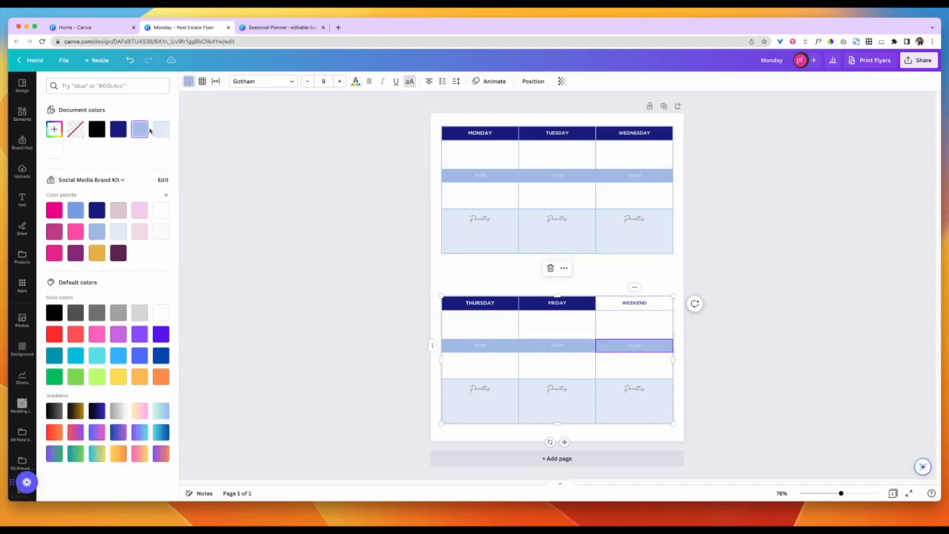
click(75, 130)
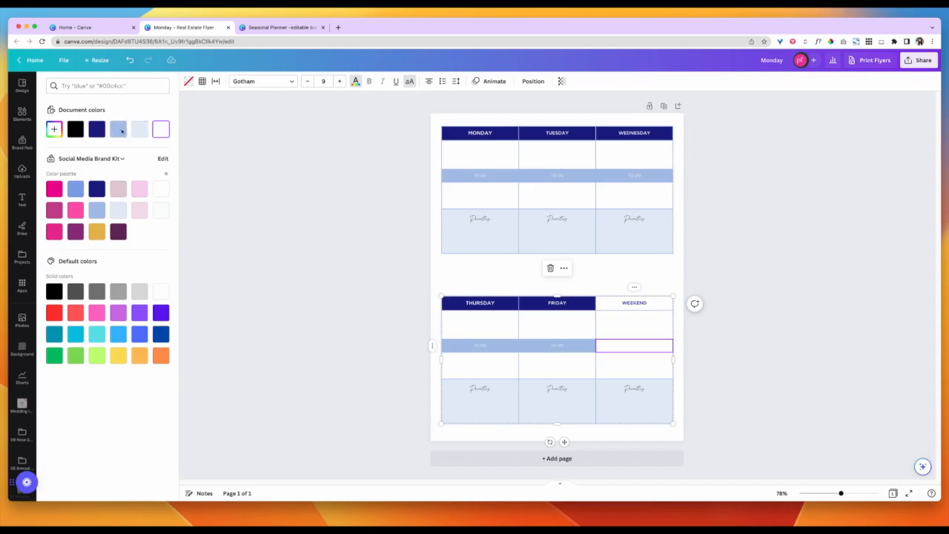
click(118, 129)
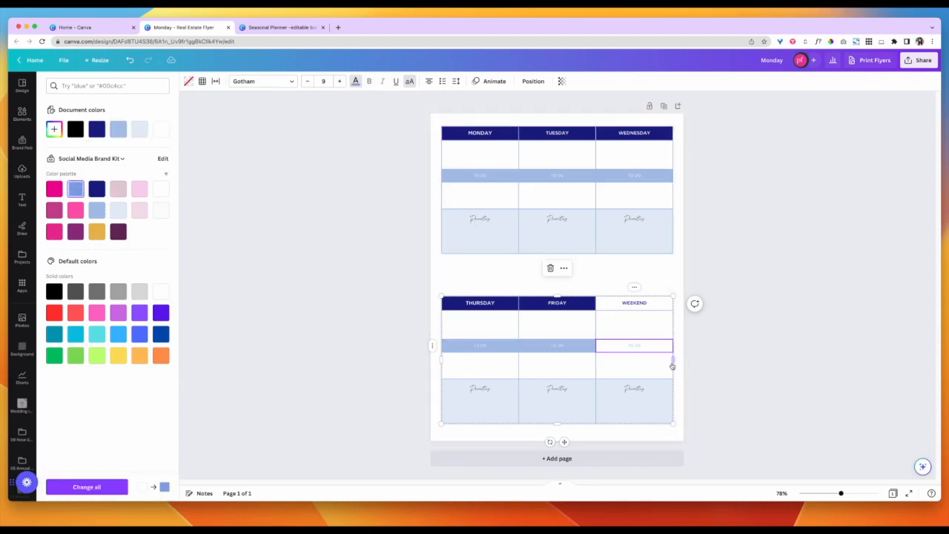
- Remove the fill from the Priorities cell under Weekend and make its script text medium blue
click(655, 403)
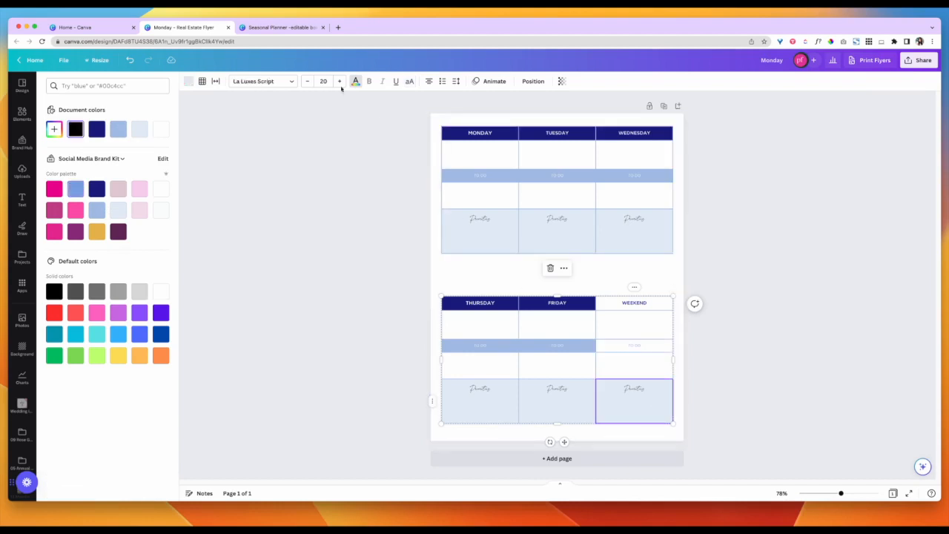
click(189, 83)
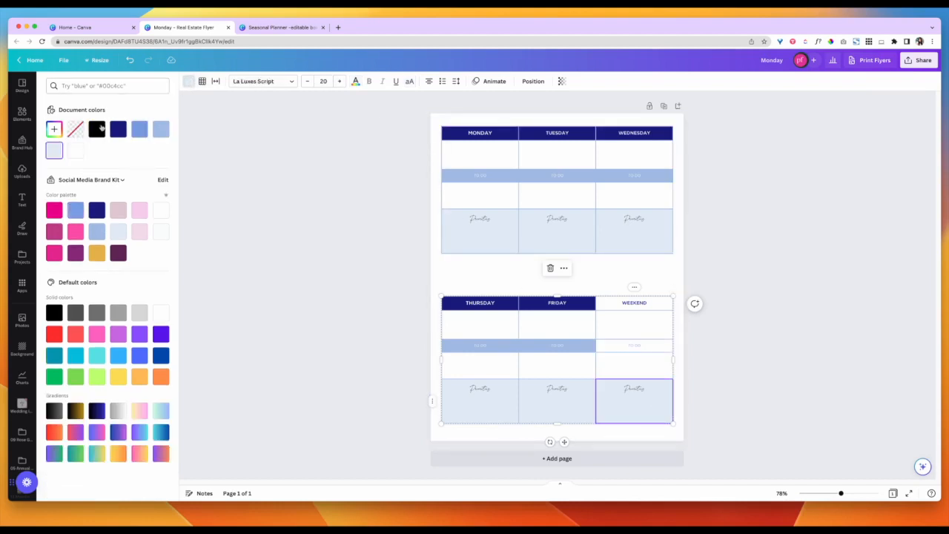
click(75, 129)
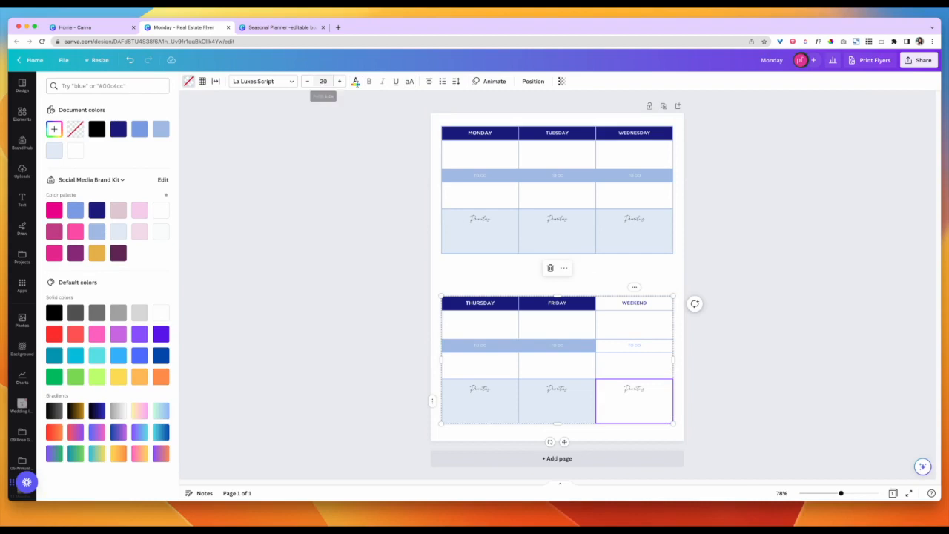
click(356, 81)
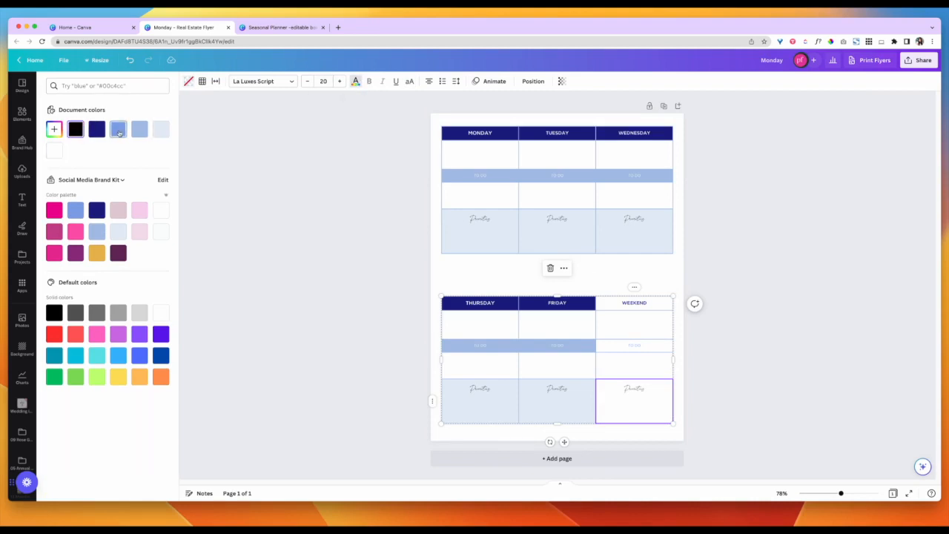
click(118, 129)
- Replace the Priorities text under Weekend with "Fun Activities"
double_click(637, 389)
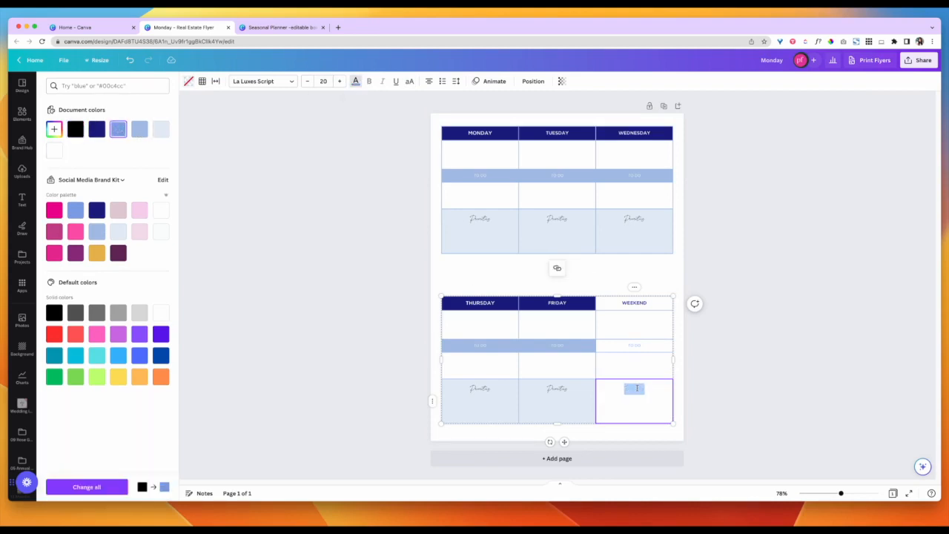
text(No)
click(640, 381)
click(740, 387)
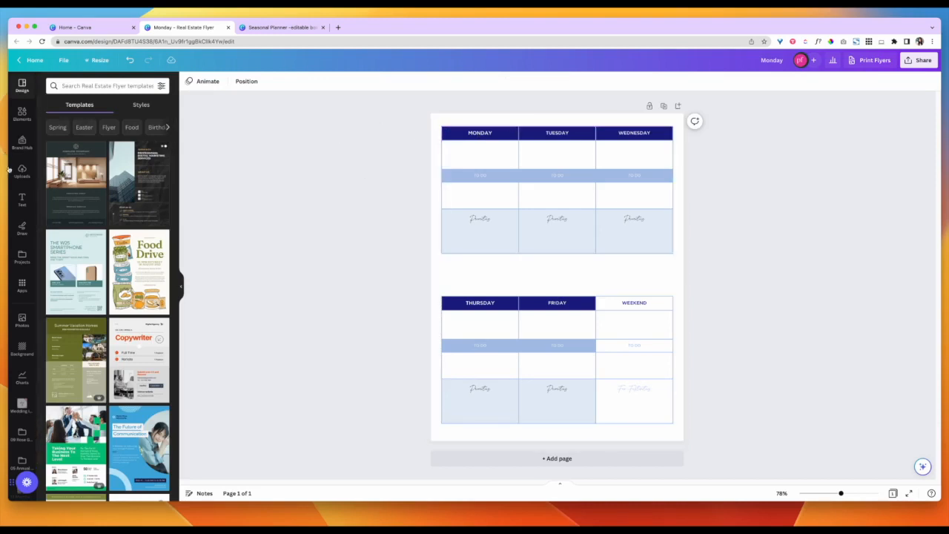
- Add a heading reading "Week of" followed by blank date spaces separated by two slashes
click(21, 202)
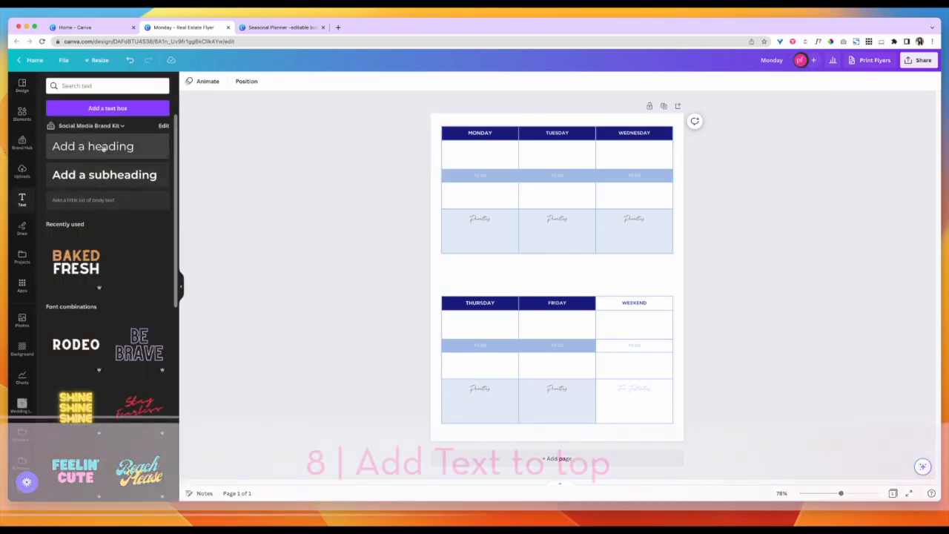
click(93, 146)
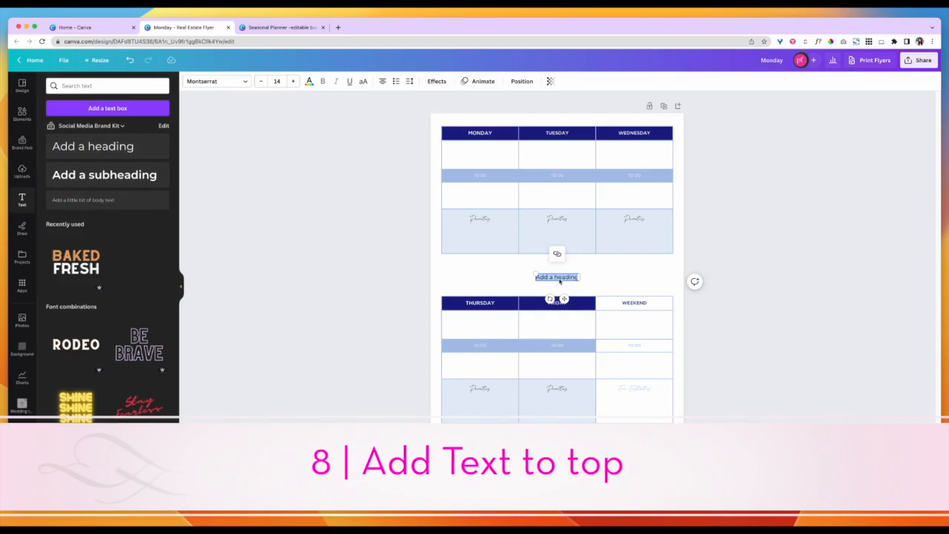
text(Week)
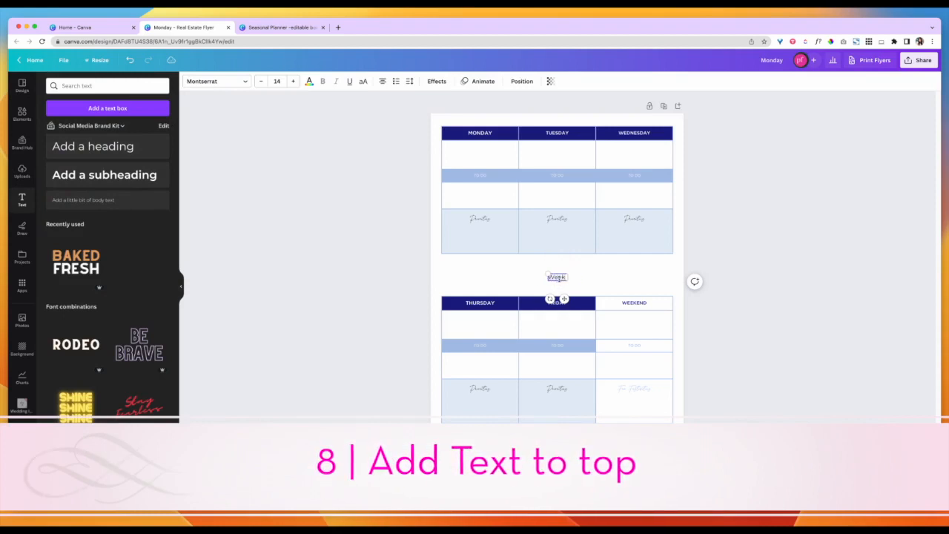
text( 2 ____)
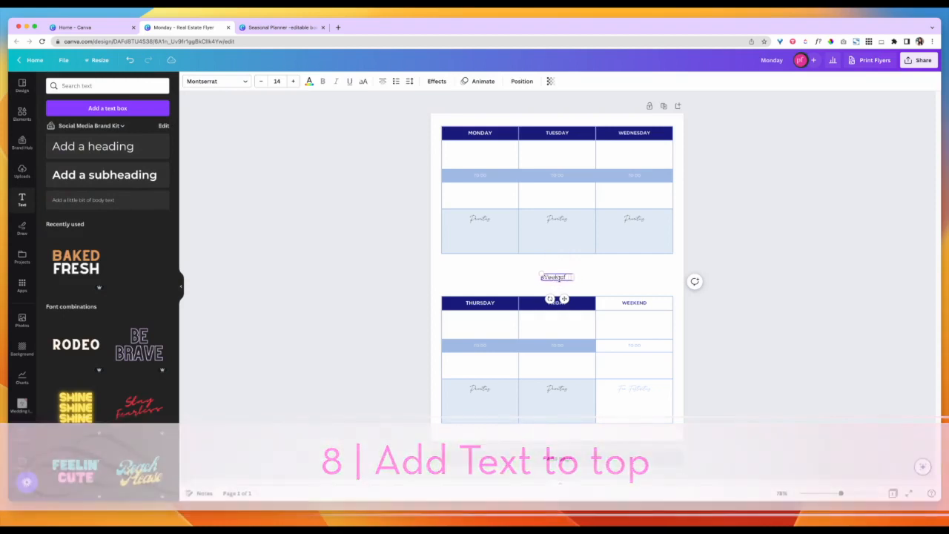
text(/            )
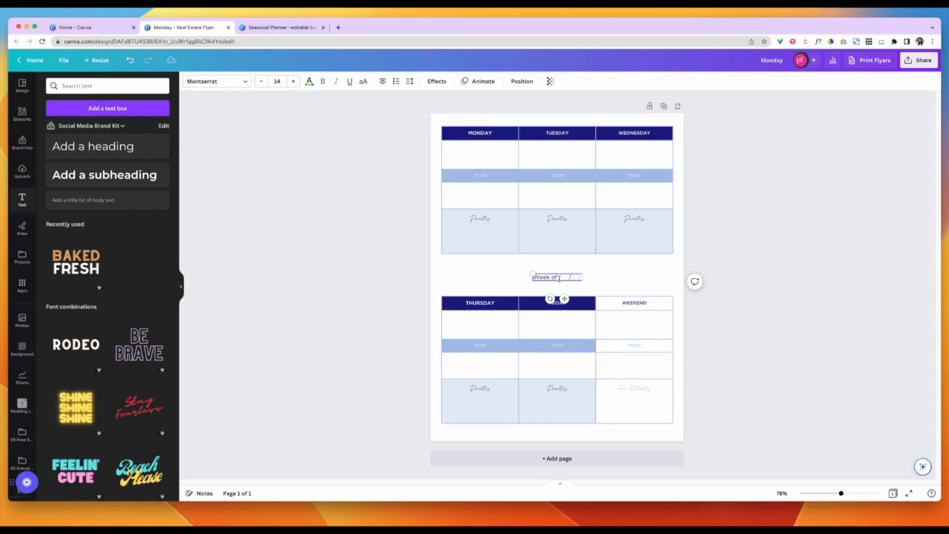
text( /)
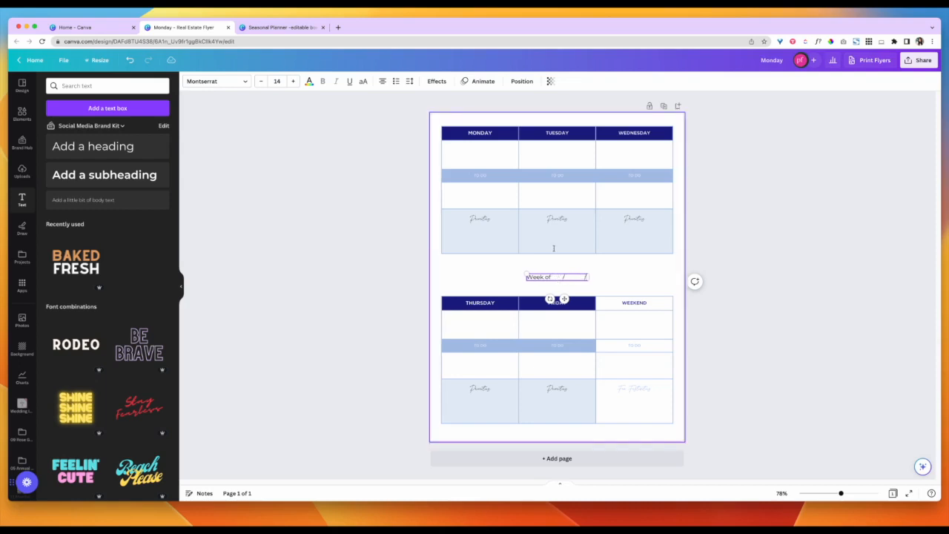
- Format the "Week of" heading in Gotham Medium Regular at size 18
click(241, 81)
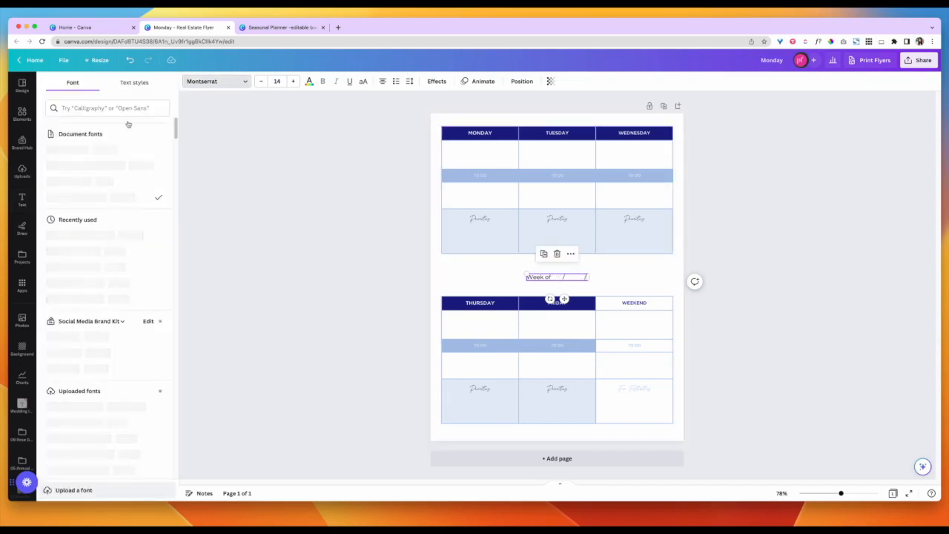
click(85, 164)
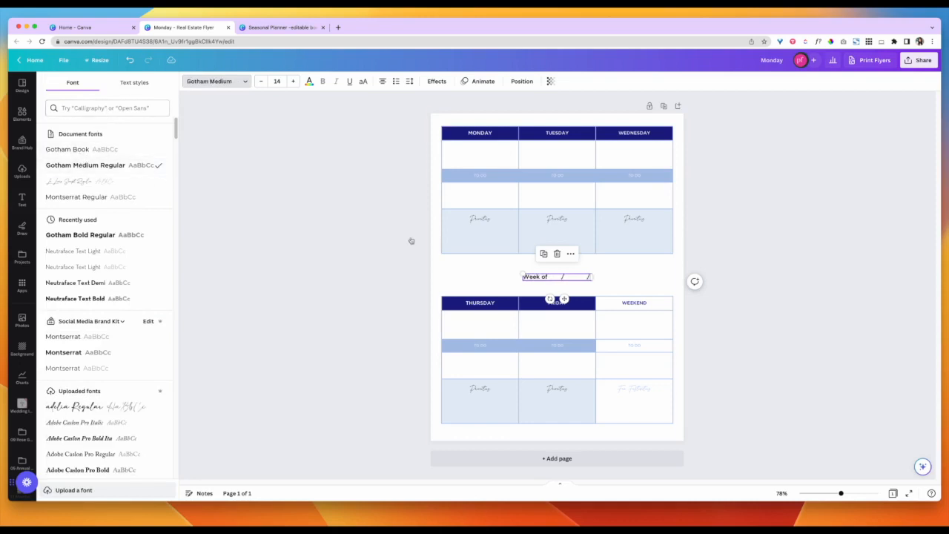
click(294, 81)
click(294, 81)
click(294, 82)
click(294, 82)
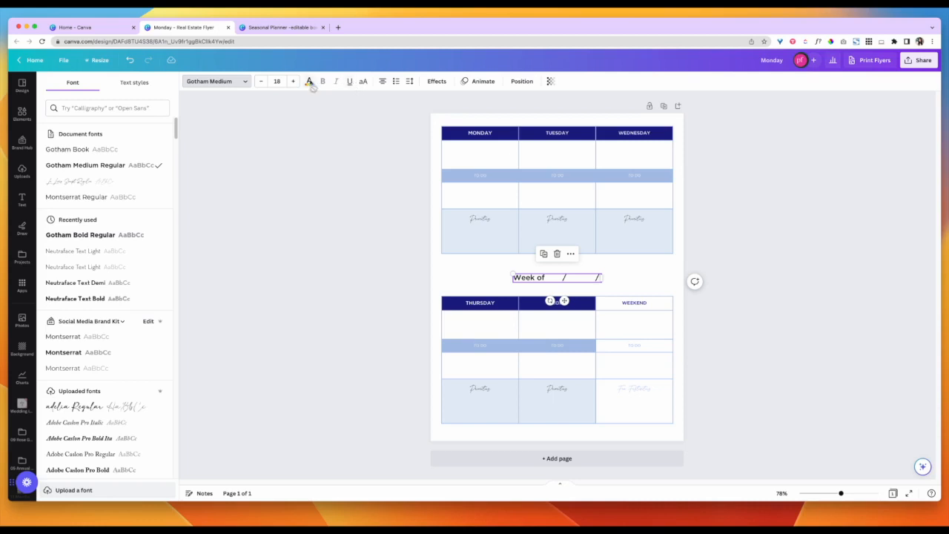
- Move the "Week of" heading above the Monday column at the page's top and colour it medium blue
click(310, 81)
click(102, 130)
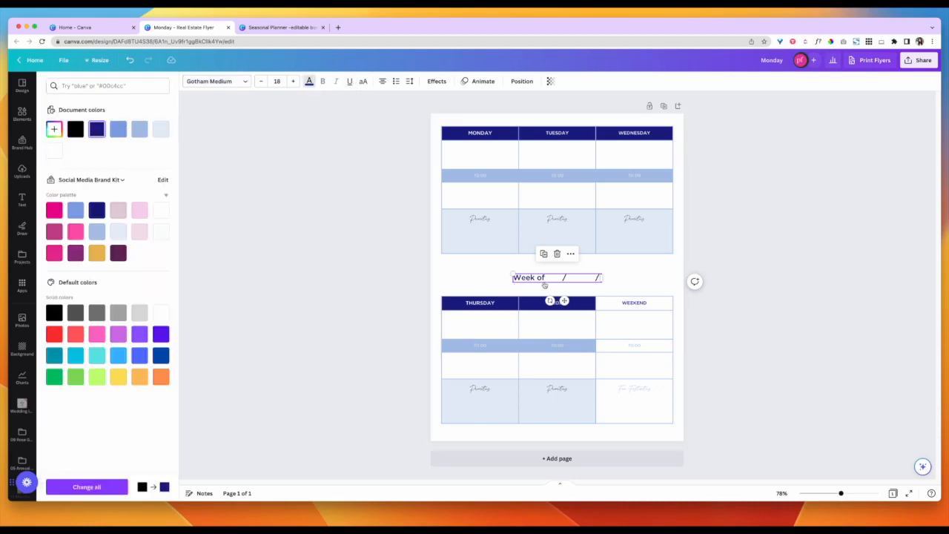
drag(546, 280, 494, 123)
click(118, 135)
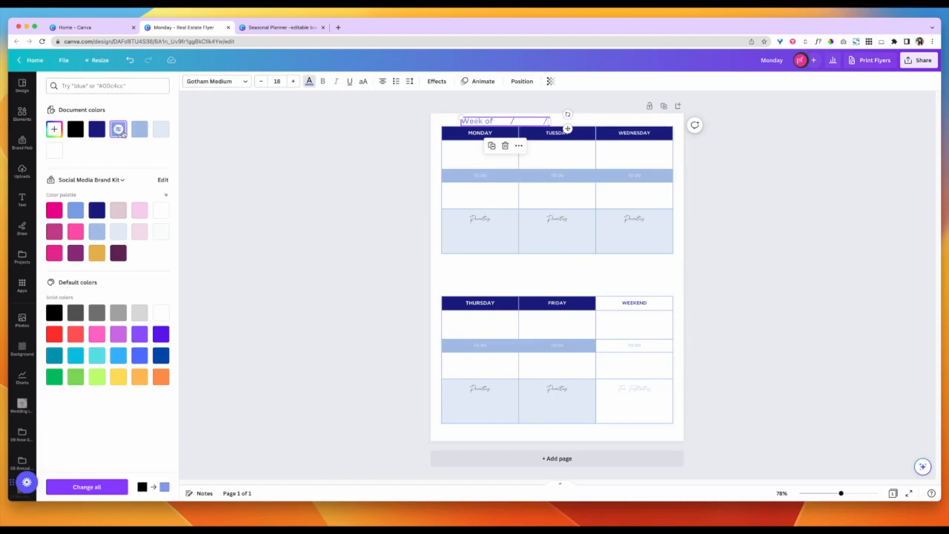
key(Escape)
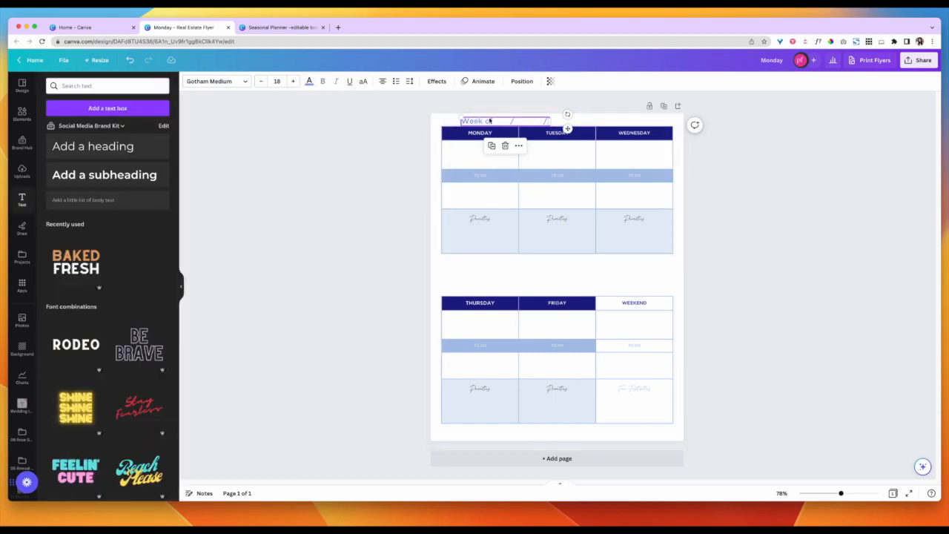
drag(481, 121, 475, 121)
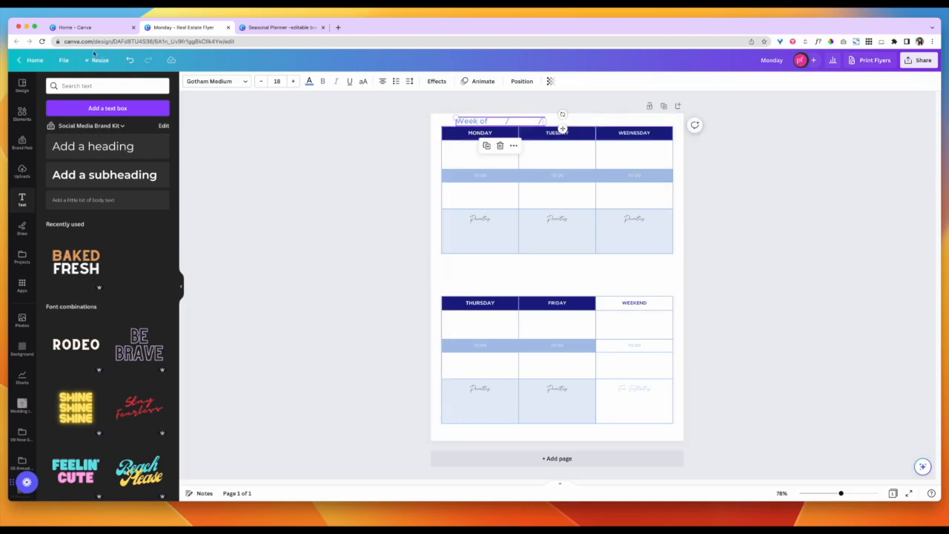
- Upload Blue Seasonal-Planner-Icon.png from the 02 Icons folder inside 21 Seasonal Planner
click(22, 170)
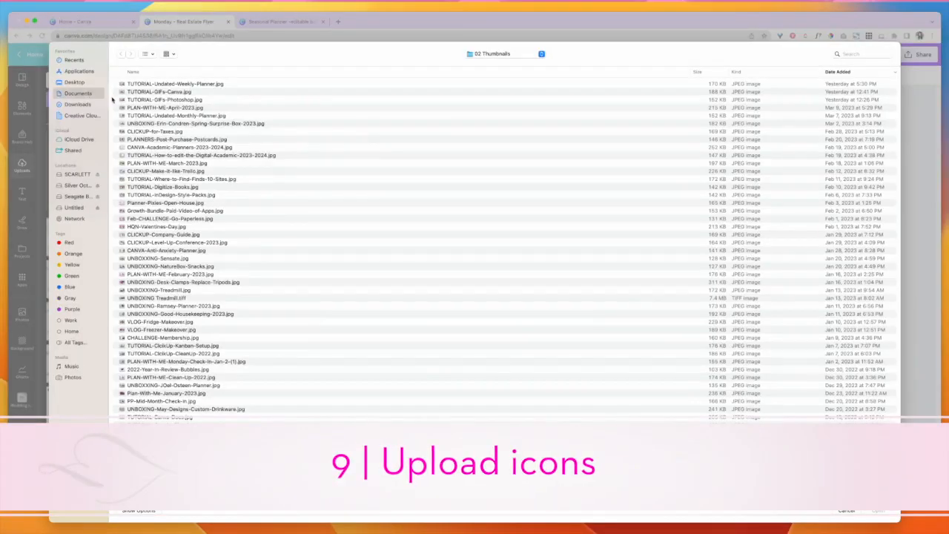
click(82, 92)
double_click(162, 99)
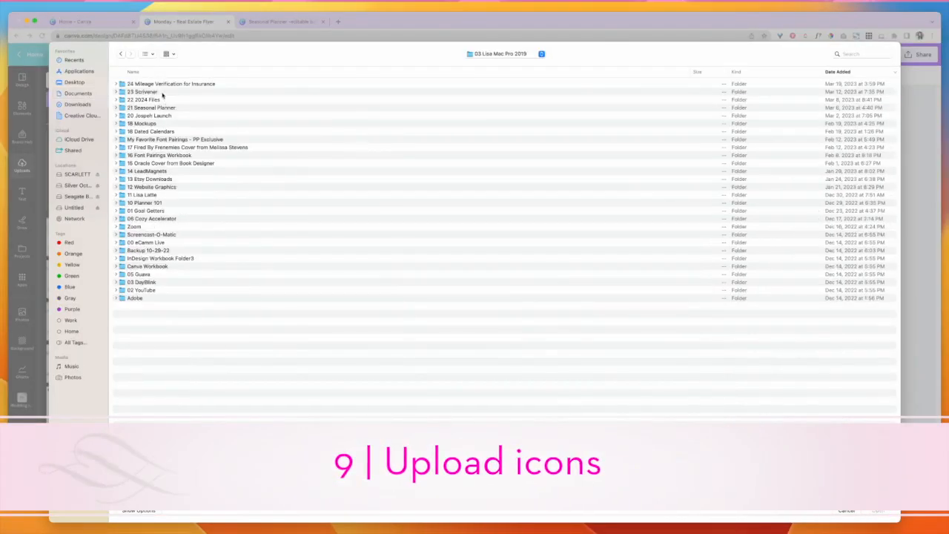
double_click(158, 107)
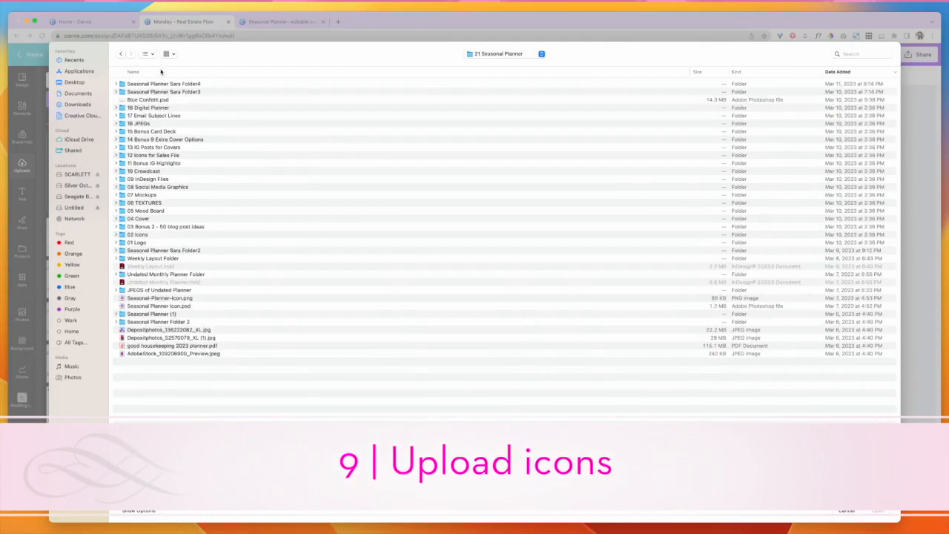
click(161, 71)
double_click(155, 92)
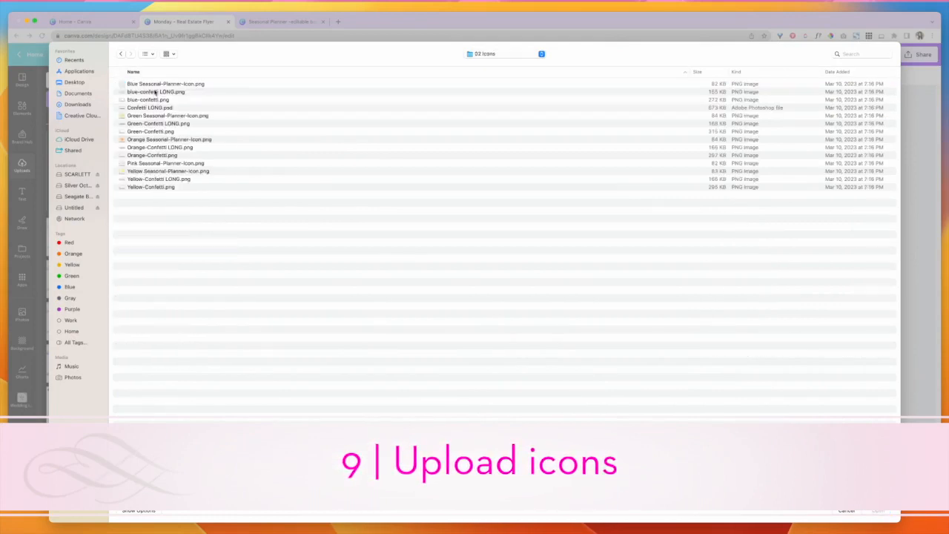
click(155, 84)
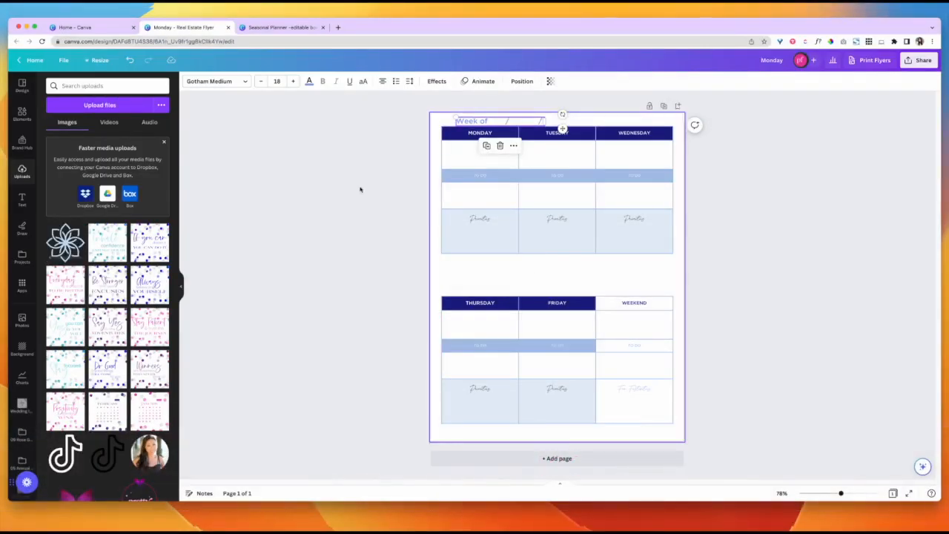
- Insert the uploaded blue flower icon and shrink it to fit just before the "Week of" heading
click(67, 247)
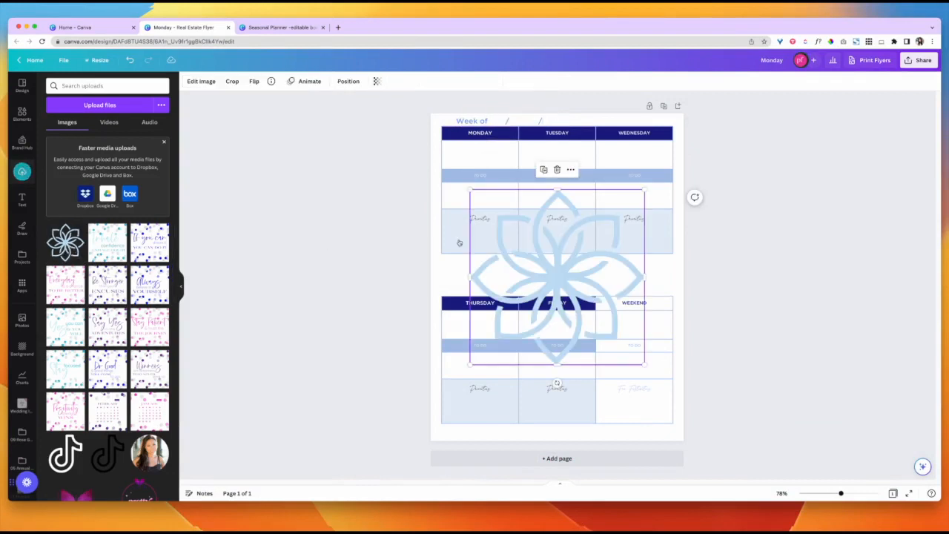
drag(644, 191, 449, 119)
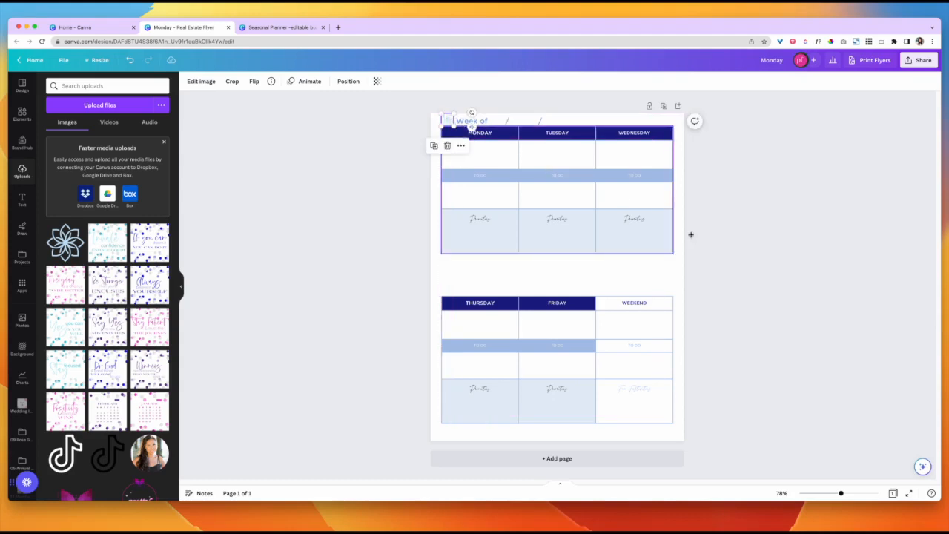
- Nudge the Monday–Wednesday table and the flower icon slightly down the page
click(597, 240)
drag(398, 128, 718, 259)
key(Down)
key(Down)
key(Down)
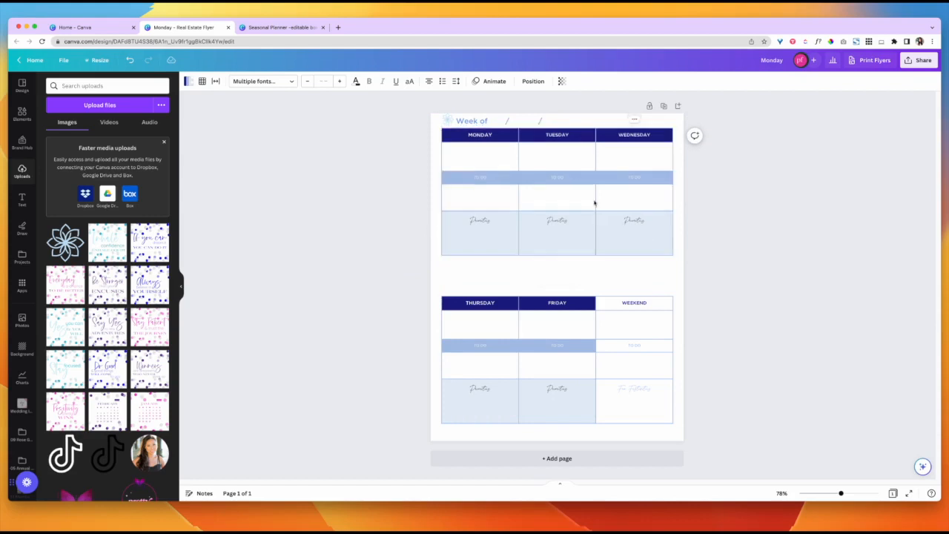
click(449, 120)
key(Down)
key(Down)
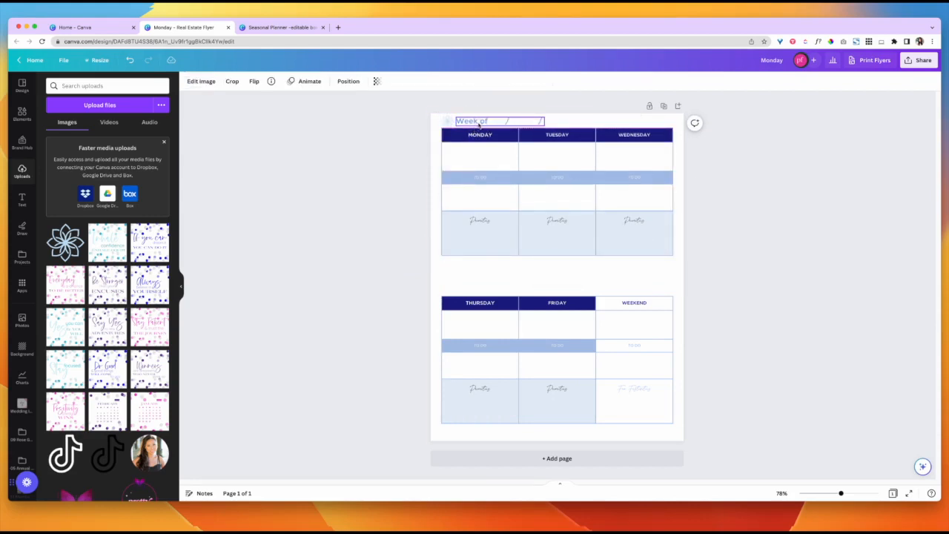
- Set the "Week of" heading to size 21 and shift it to start just after the flower icon
click(480, 123)
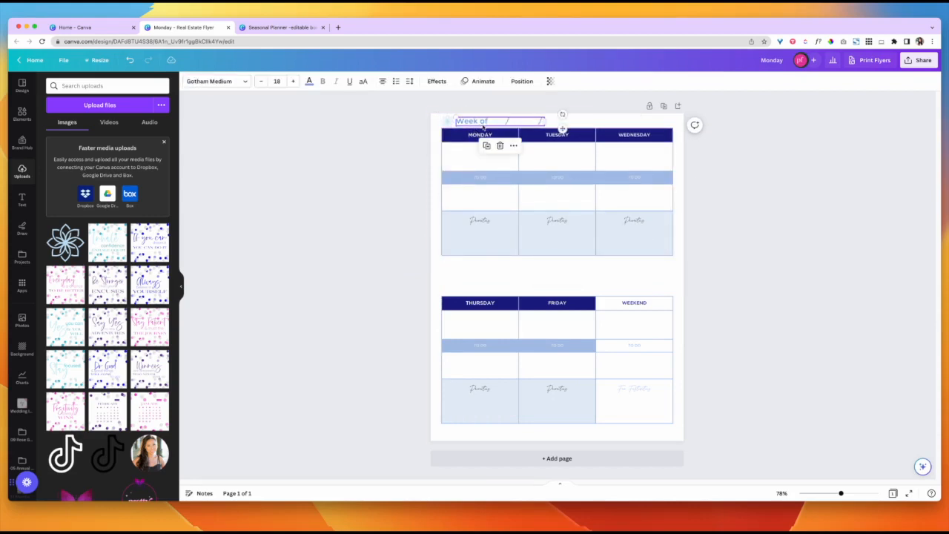
click(295, 81)
click(294, 81)
click(293, 81)
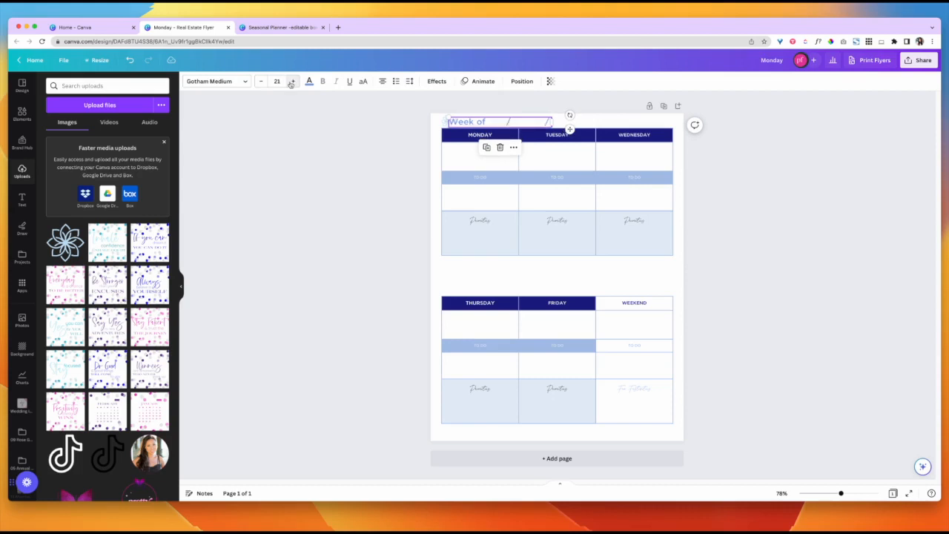
drag(487, 123, 534, 128)
click(782, 244)
click(737, 187)
click(701, 185)
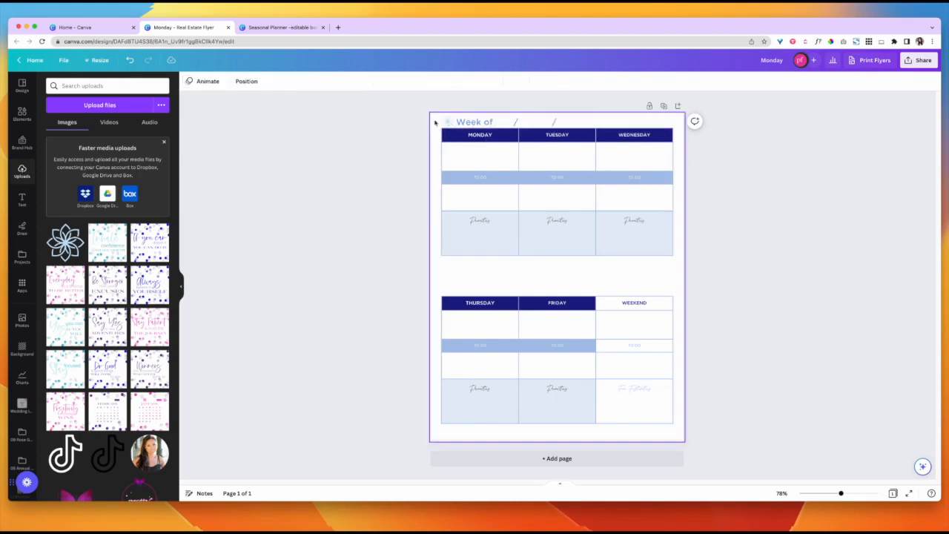
- Align the flower icon and the "Week of" heading with each other along their middles
click(447, 122)
click(489, 124)
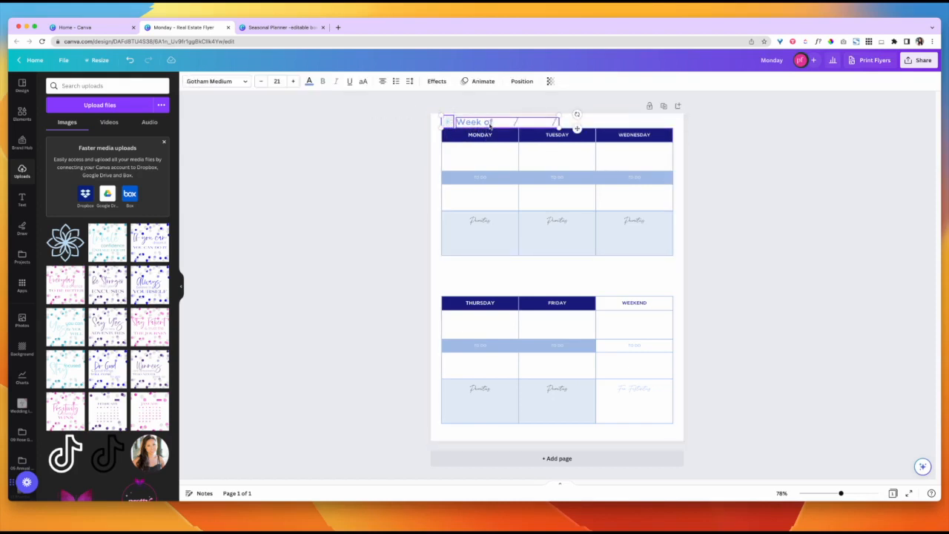
click(522, 81)
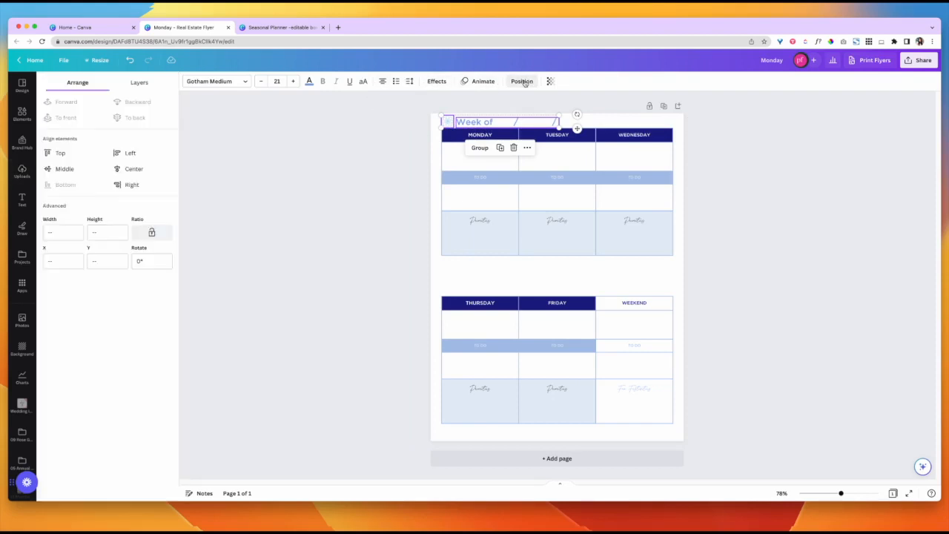
click(66, 169)
click(262, 185)
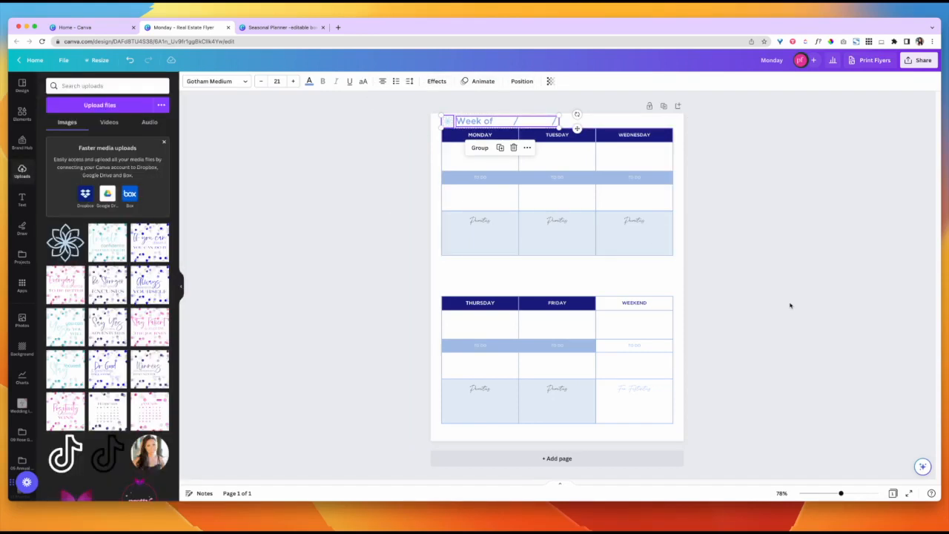
click(602, 276)
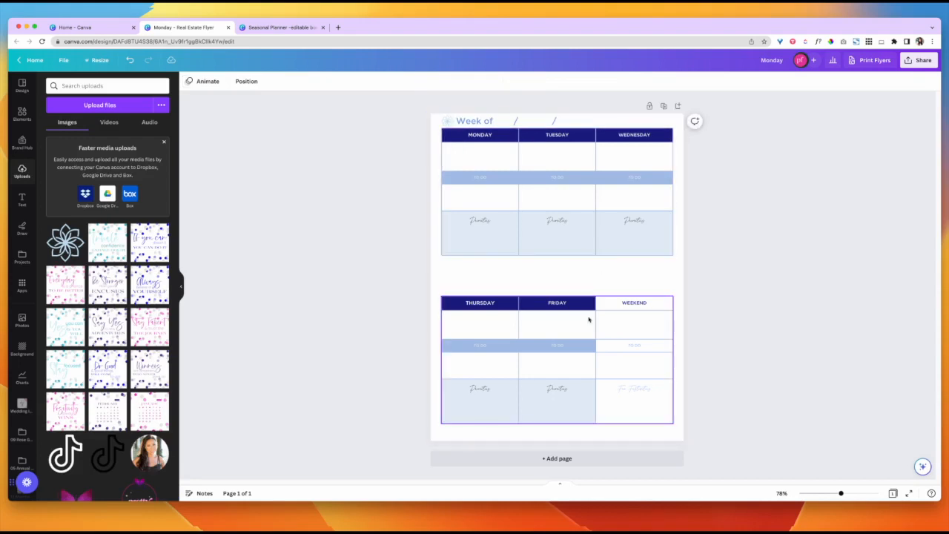
- Upload blue-confetti.png from the 02 Icons folder
click(113, 110)
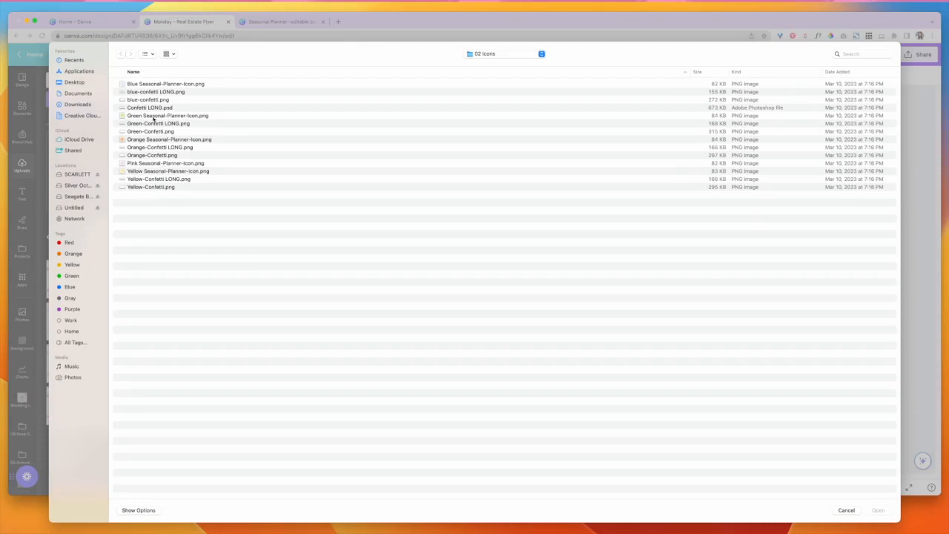
click(147, 101)
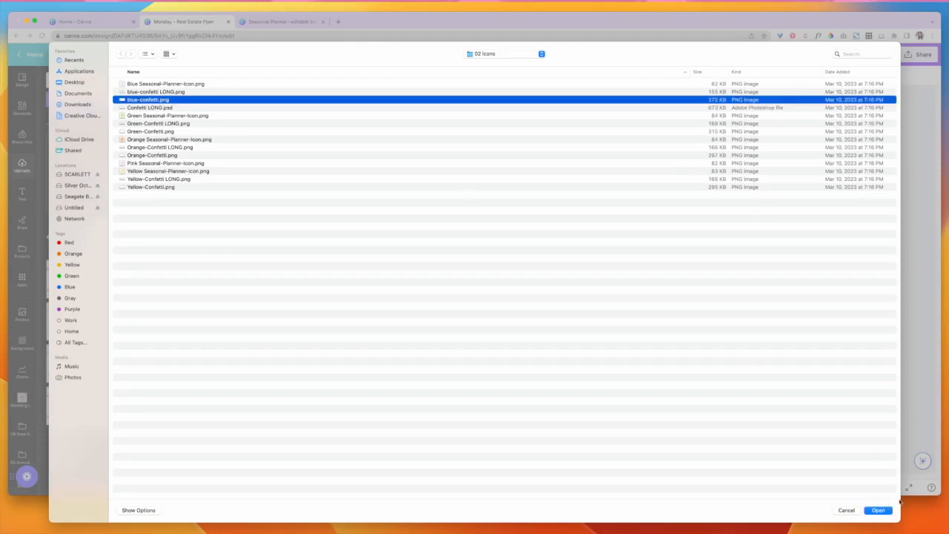
click(884, 510)
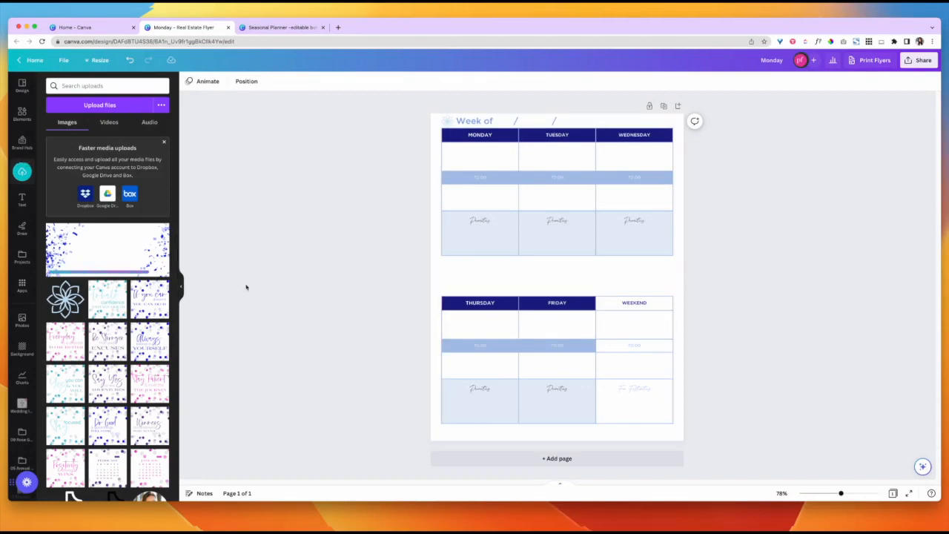
- Place the blue confetti image between the two tables, scaled to table width and cropped to the gap at 7.8 by 1.4
drag(495, 284, 472, 303)
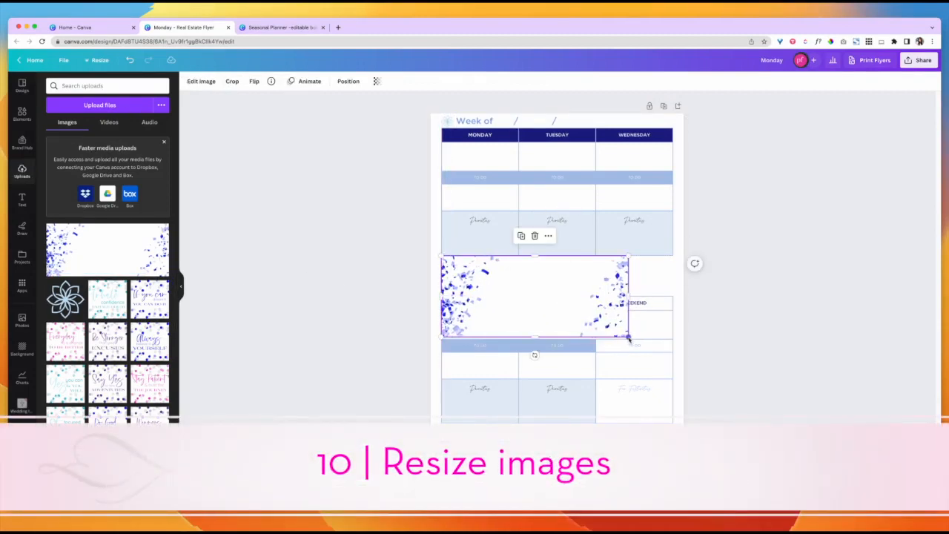
drag(628, 336, 698, 302)
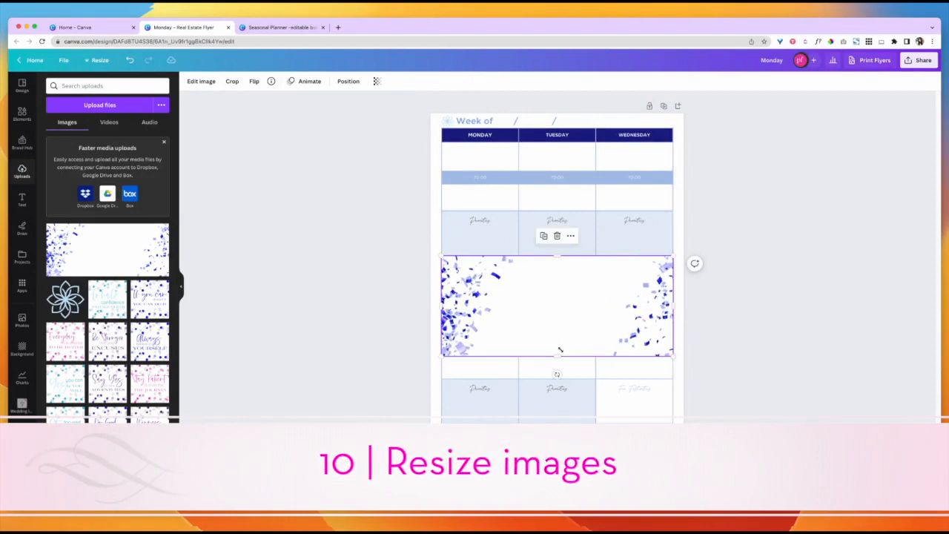
drag(557, 356, 562, 297)
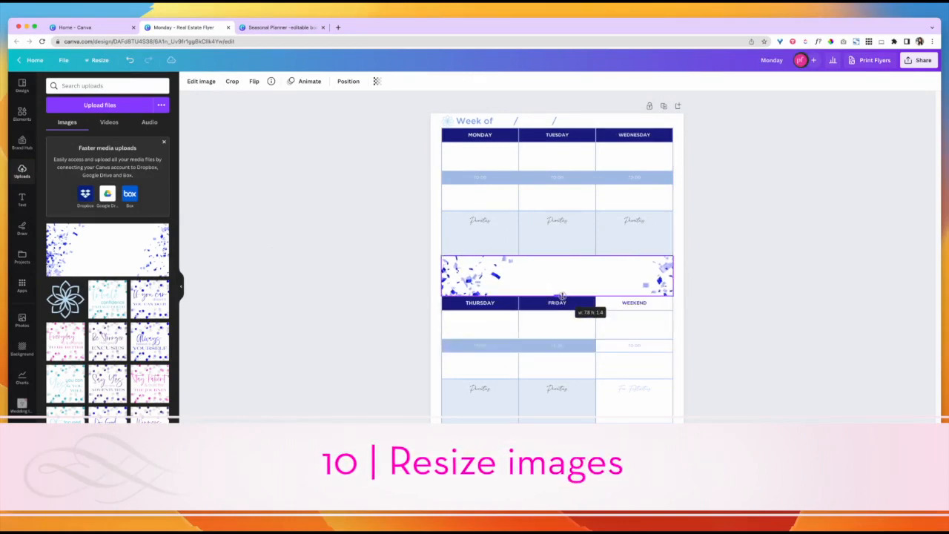
click(345, 271)
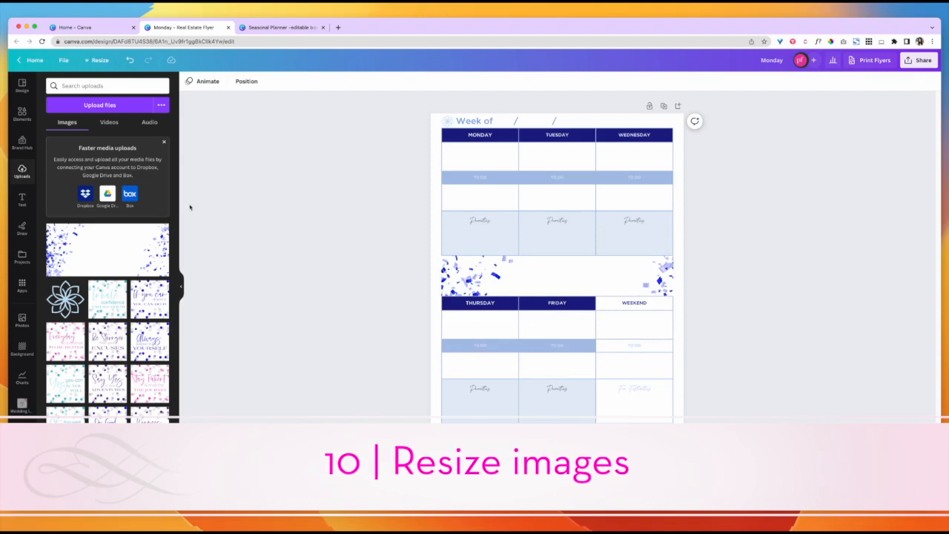
- Add a heading reading "Weekly Highlights" over the confetti band and set it in Gotham Book
click(22, 200)
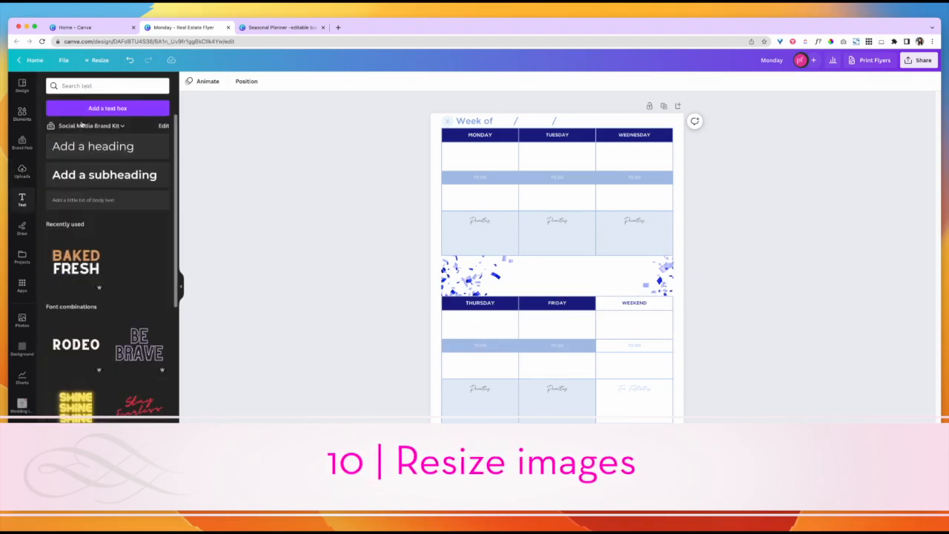
click(93, 146)
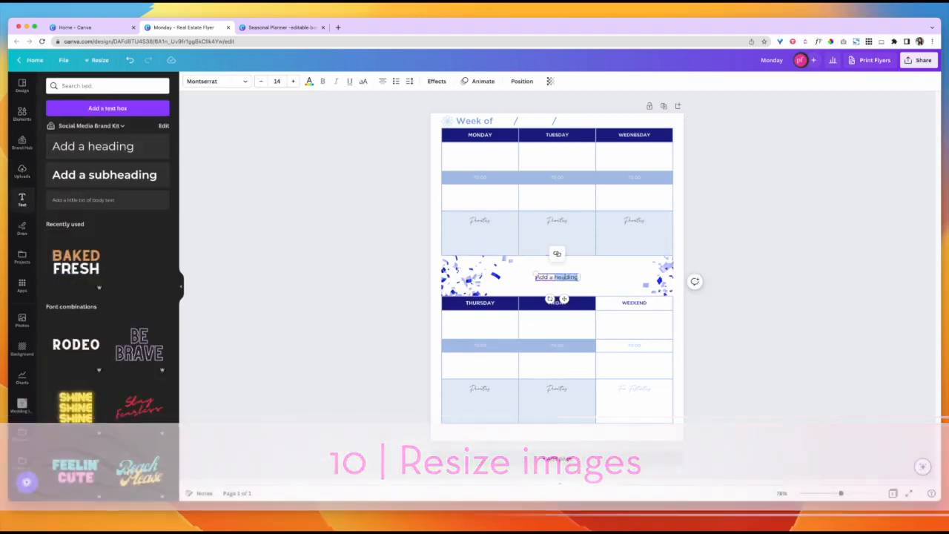
text(Weekly Highlights)
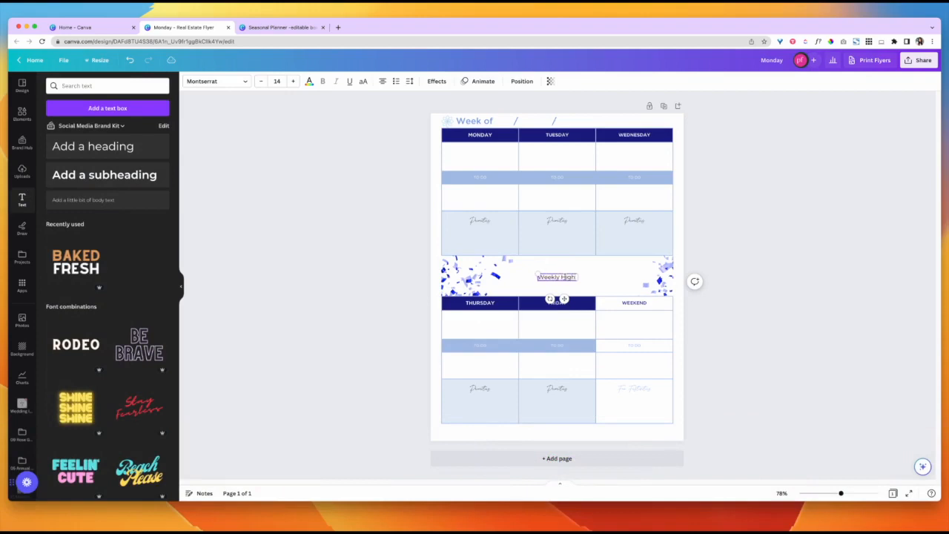
click(217, 81)
click(89, 150)
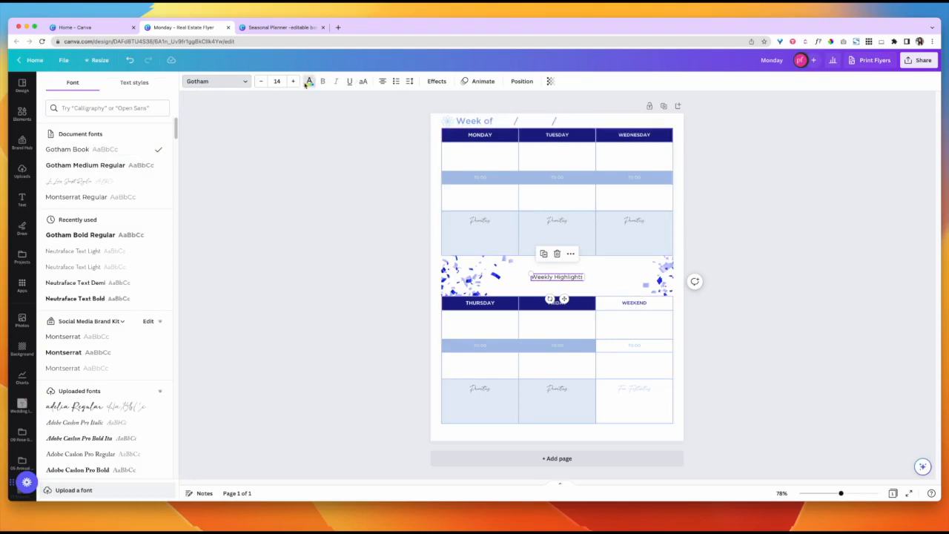
- Colour the "Weekly Highlights" heading navy blue and move it up to the top edge of the confetti band
click(310, 83)
click(96, 131)
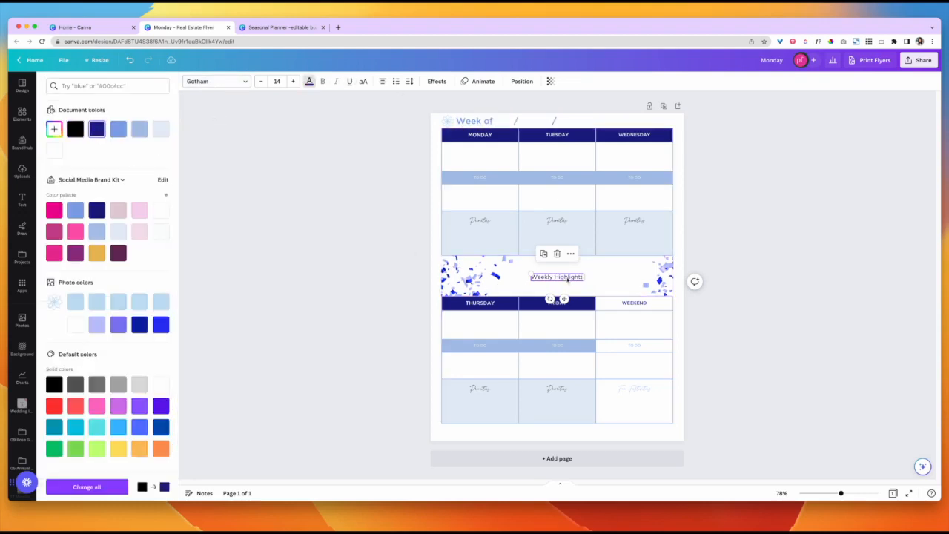
drag(567, 280, 567, 264)
click(528, 439)
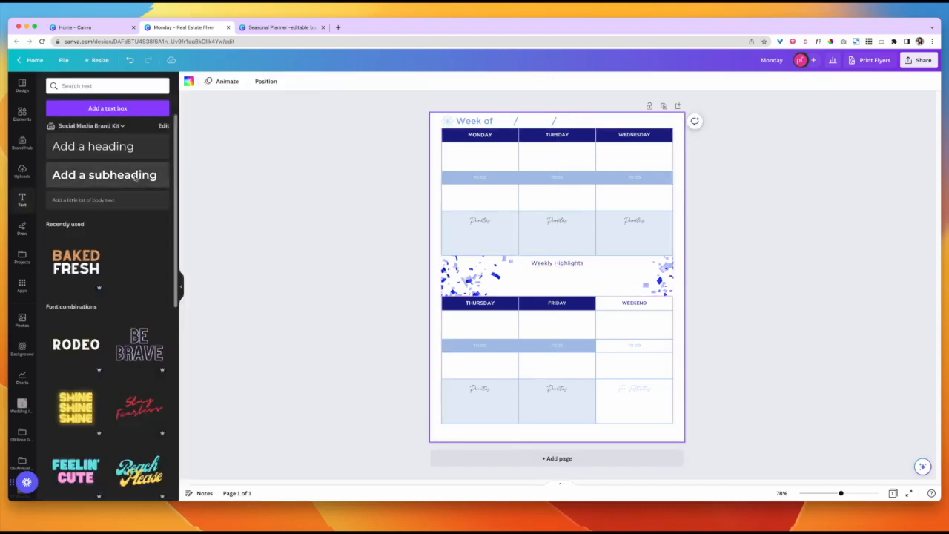
- Upload blue-confetti LONG.png from the 02 Icons folder
click(23, 171)
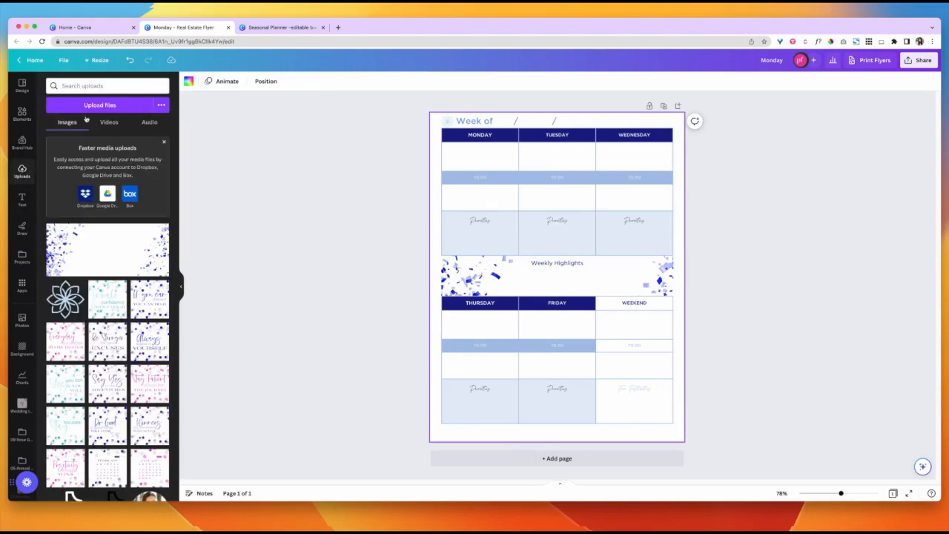
click(89, 106)
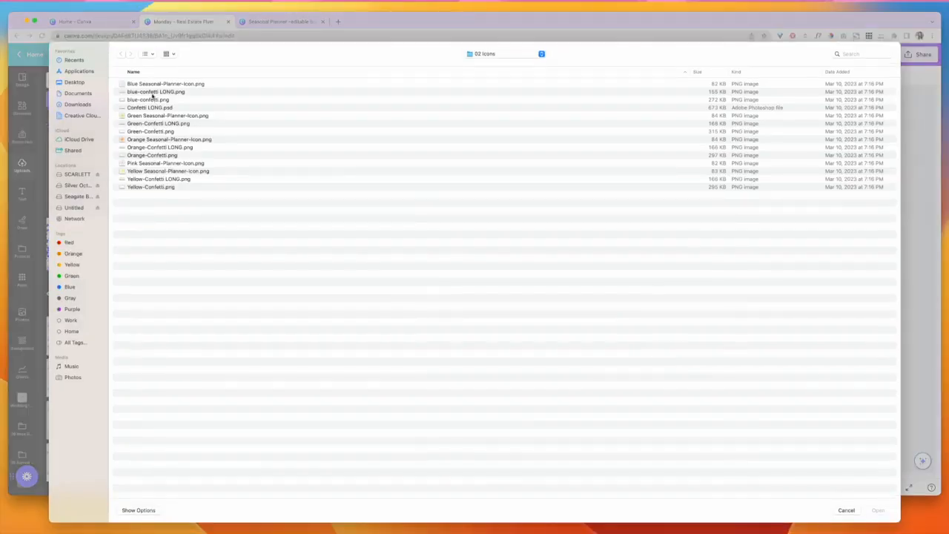
double_click(151, 91)
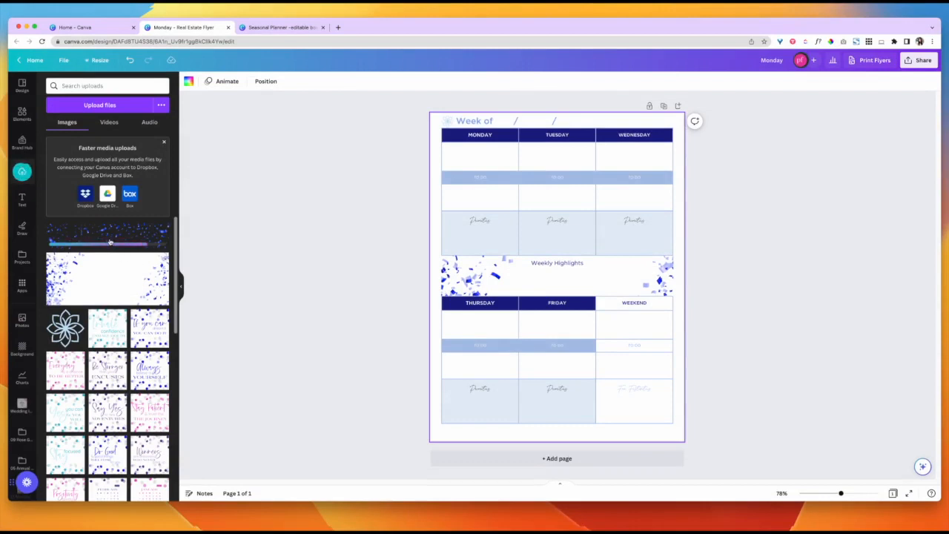
- Place the long confetti image along the page's bottom edge, scaled to page width and cropped to the strip below the lower table
click(110, 241)
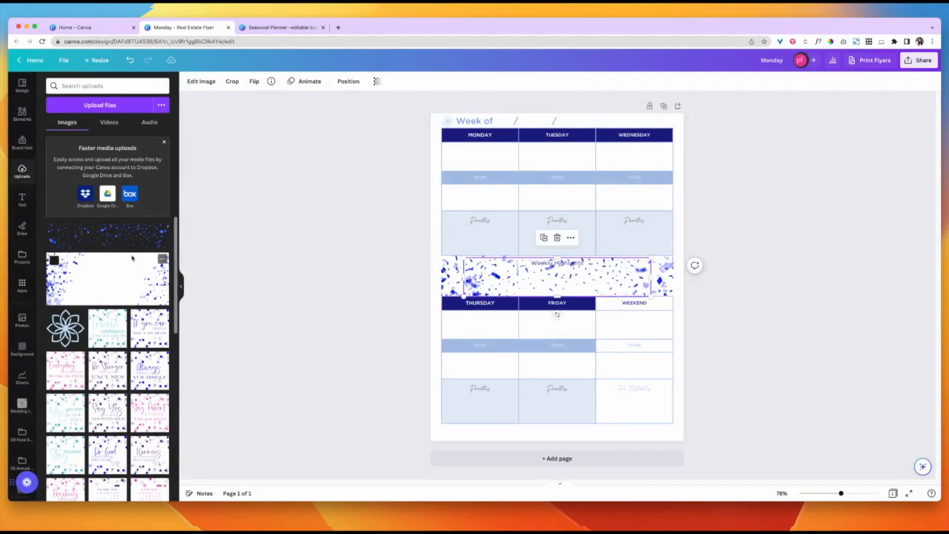
drag(559, 282, 559, 333)
key(Delete)
drag(573, 285, 539, 433)
drag(619, 405, 683, 390)
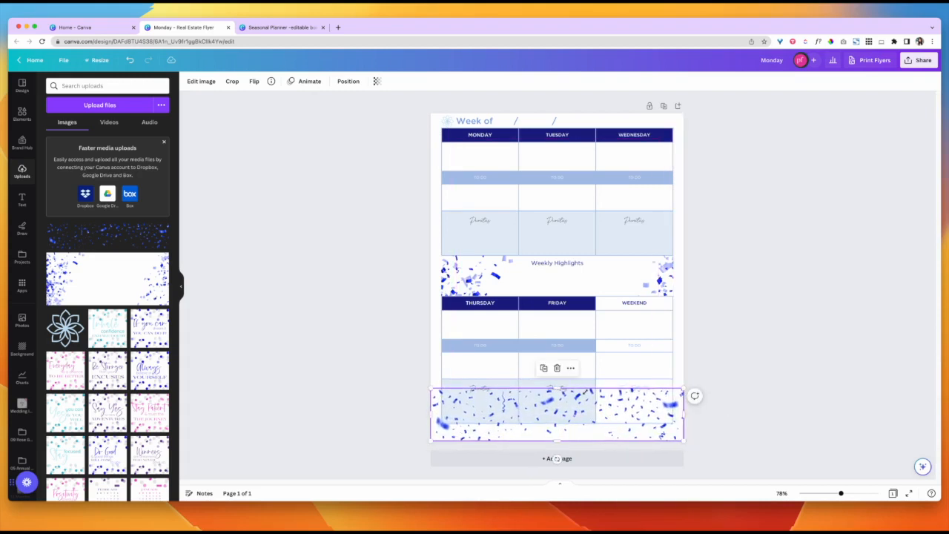
drag(557, 388, 557, 423)
click(771, 450)
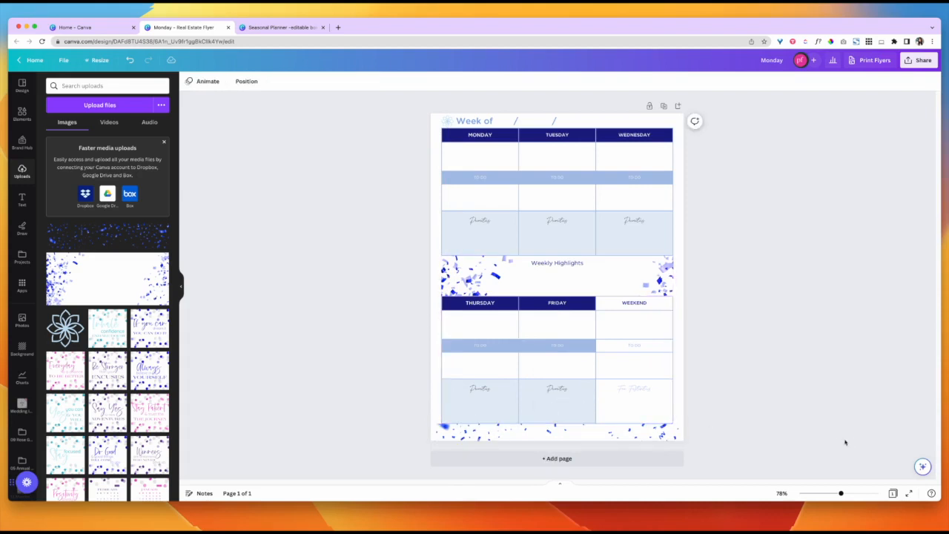